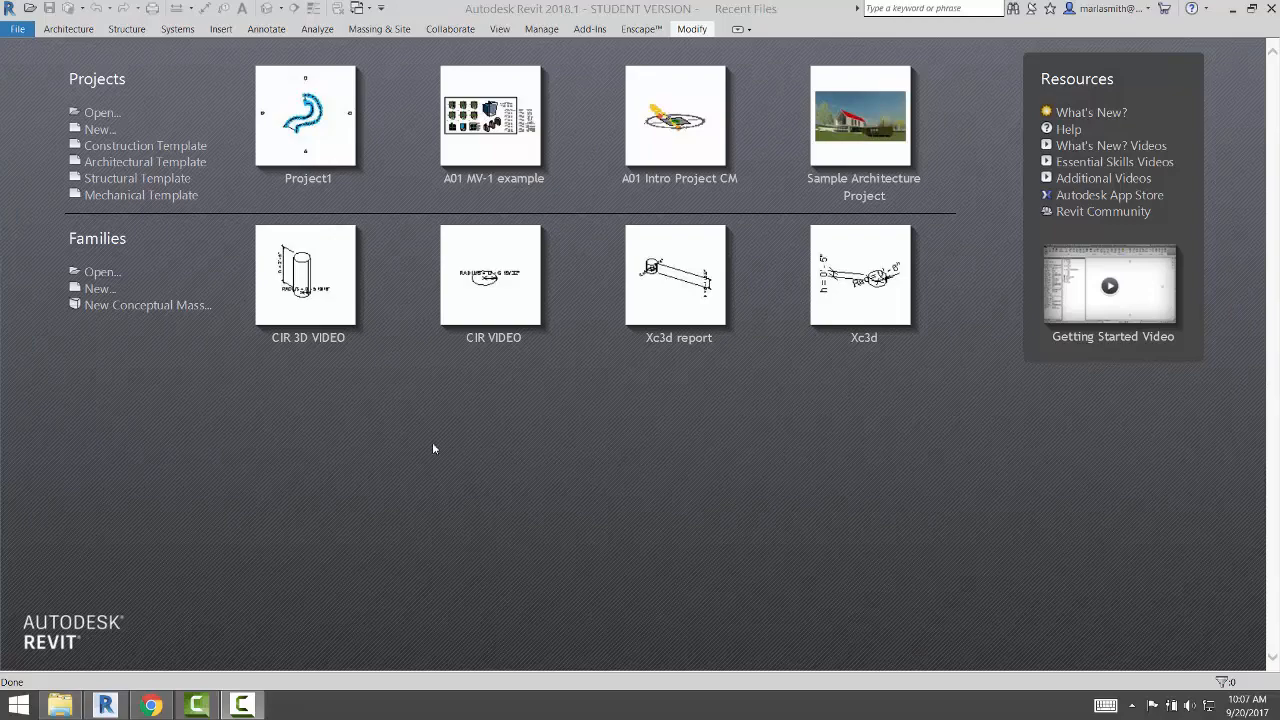
Create a new adaptive generic model family from a family template.
{"action": "left_click", "coordinate": [99, 288]}
{"action": "left_click_drag", "start_coordinate": [1041, 192], "coordinate": [1041, 265]}
{"action": "left_click", "coordinate": [760, 247]}
{"action": "left_click", "coordinate": [1052, 489]}
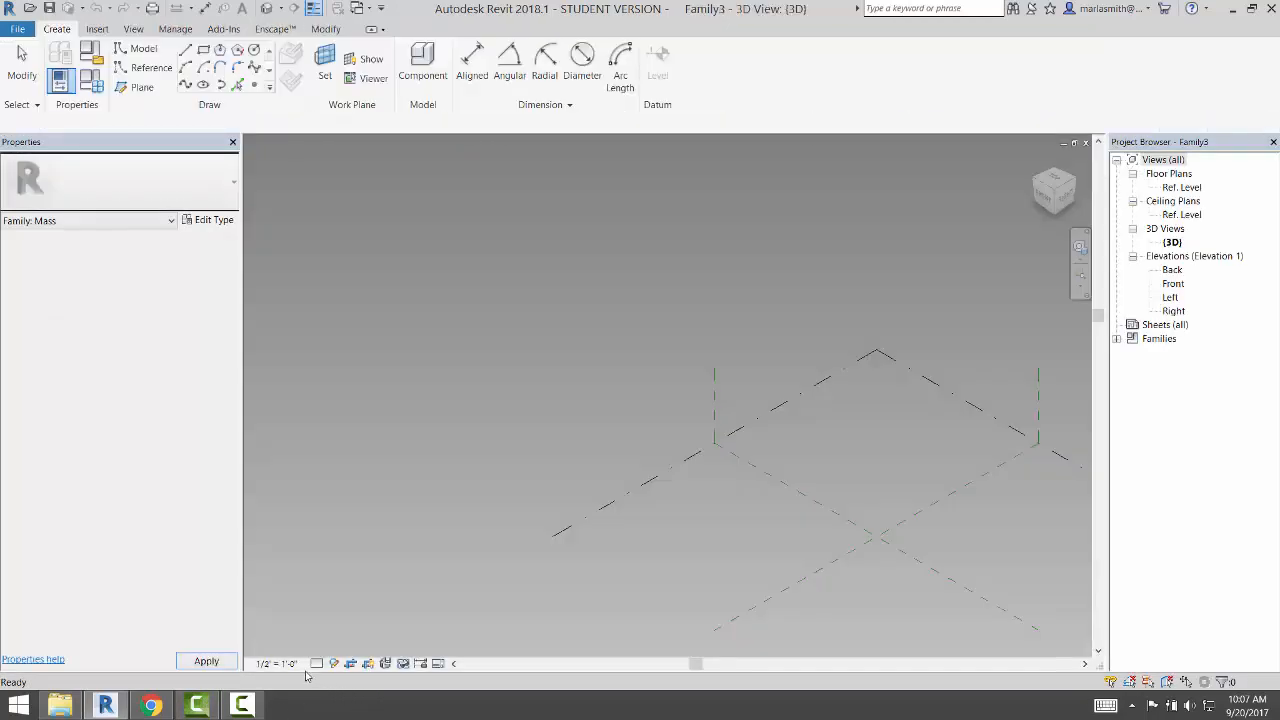
Set the 3D view's background to None in the graphic display options.
{"action": "left_click", "coordinate": [317, 663]}
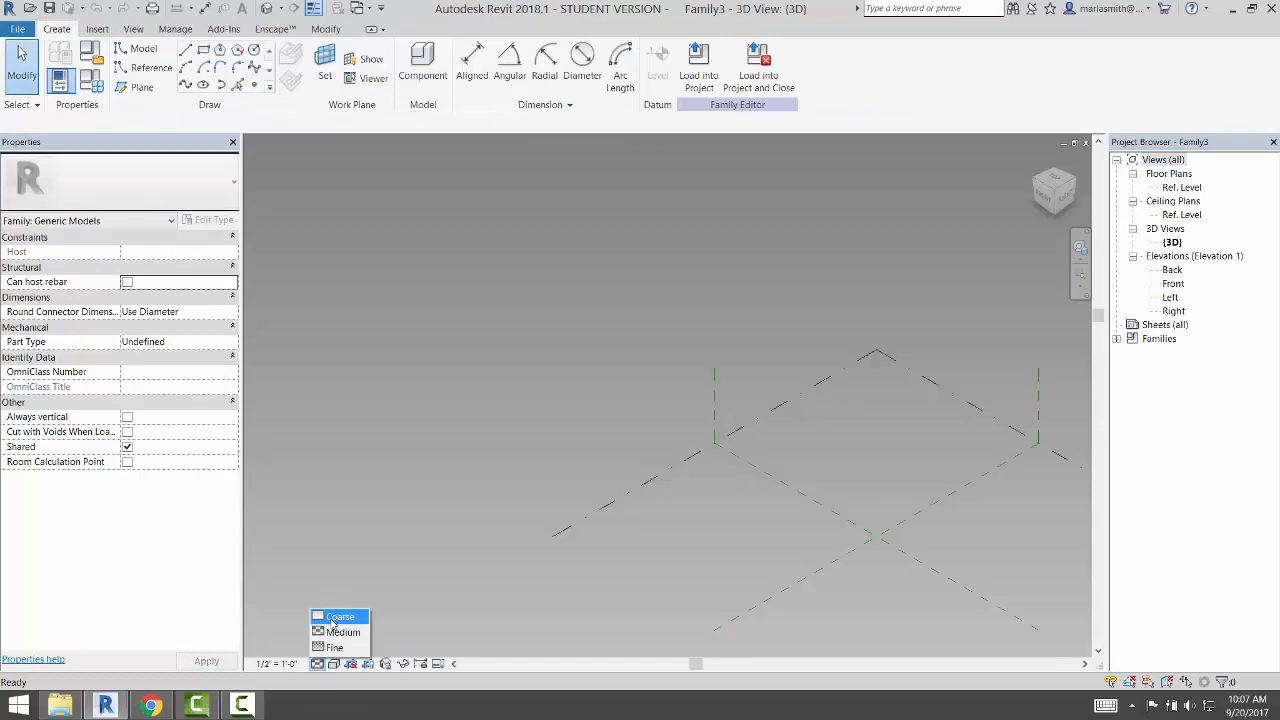
{"action": "left_click", "coordinate": [335, 664]}
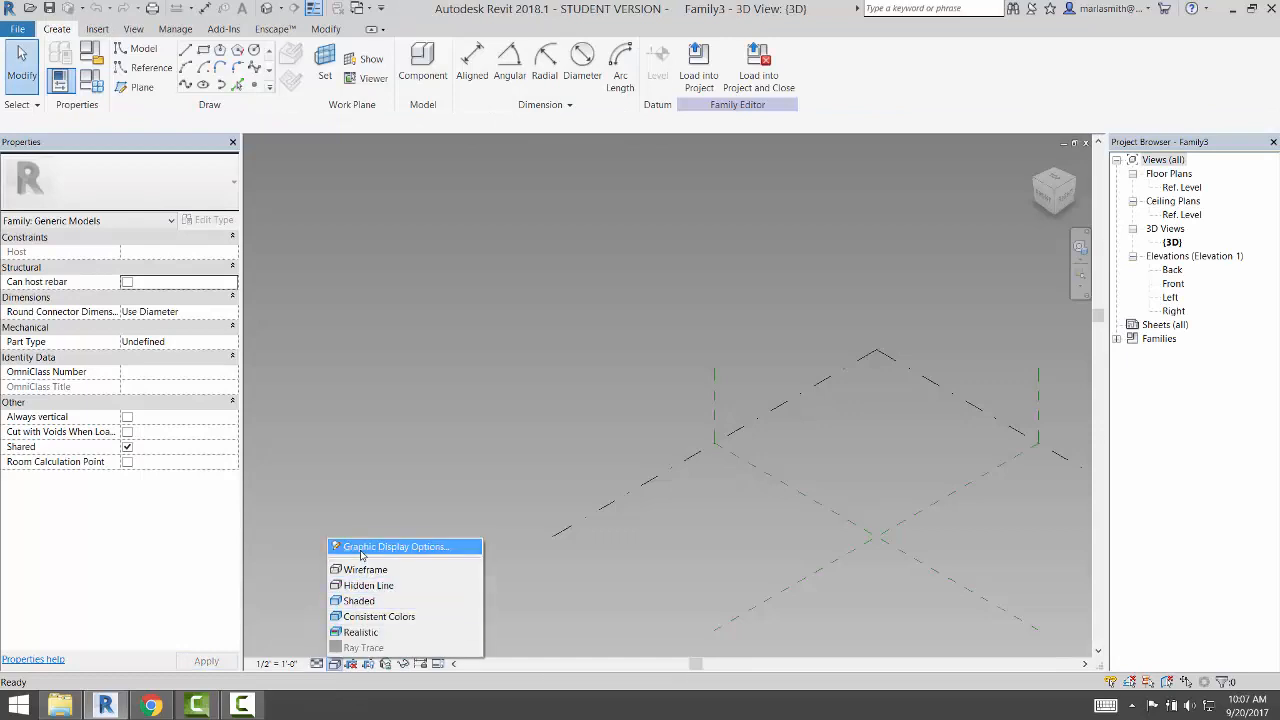
{"action": "left_click", "coordinate": [362, 548]}
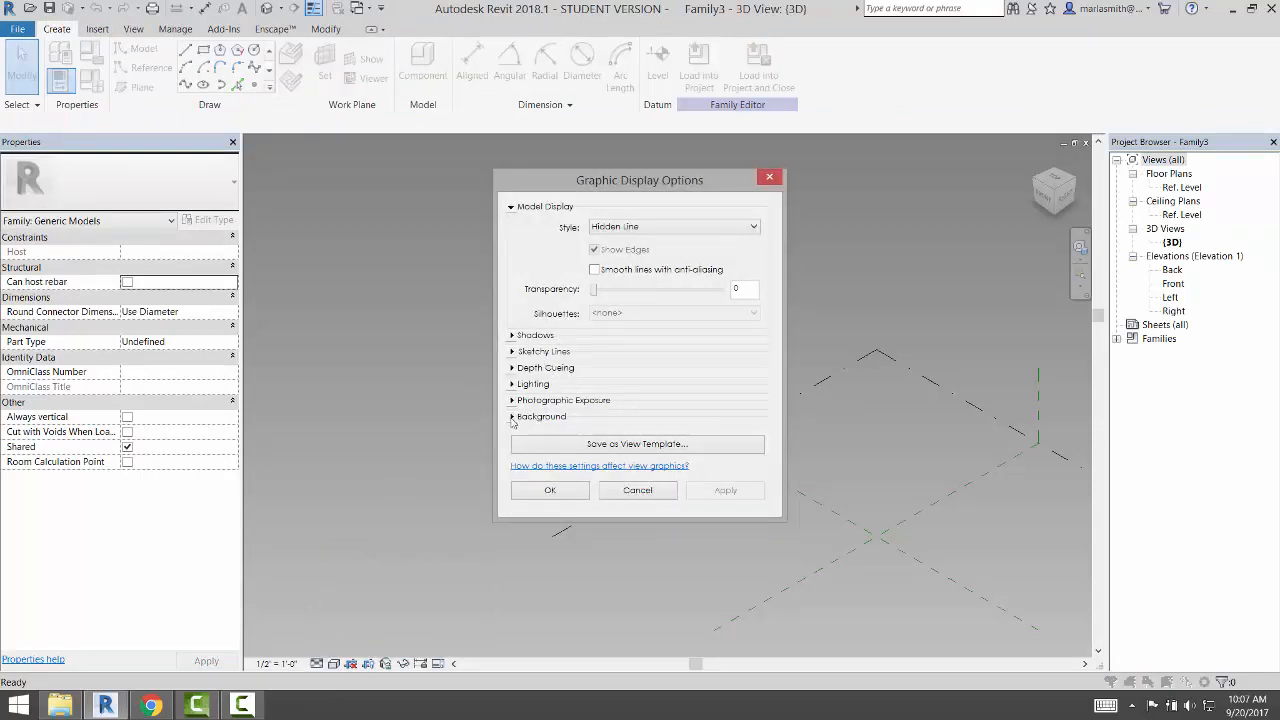
{"action": "left_click", "coordinate": [512, 416]}
{"action": "left_click", "coordinate": [674, 440]}
{"action": "left_click", "coordinate": [615, 486]}
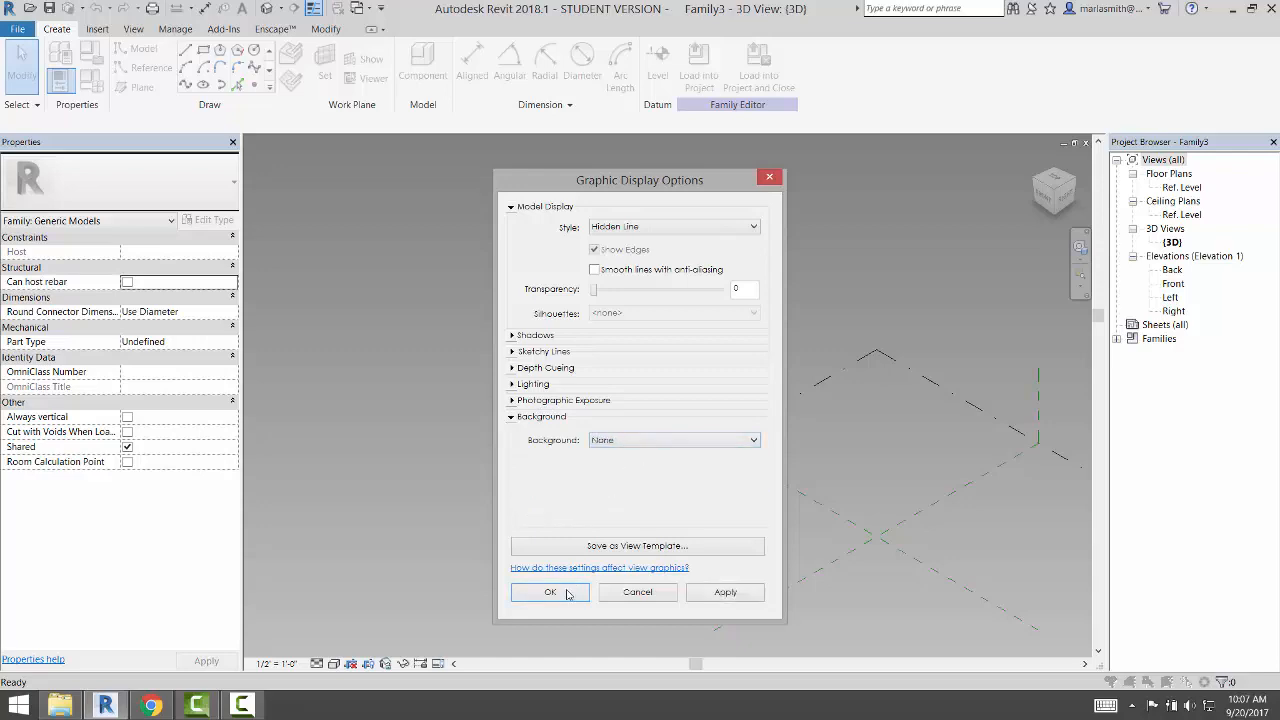
{"action": "left_click", "coordinate": [550, 592]}
Place four reference points on the Ref. Level plane, spaced around the intersection of the two center reference planes.
{"action": "scroll", "coordinate": [465, 345], "scroll_direction": "down", "scroll_amount": 2}
{"action": "scroll", "coordinate": [742, 466], "scroll_direction": "up", "scroll_amount": 5}
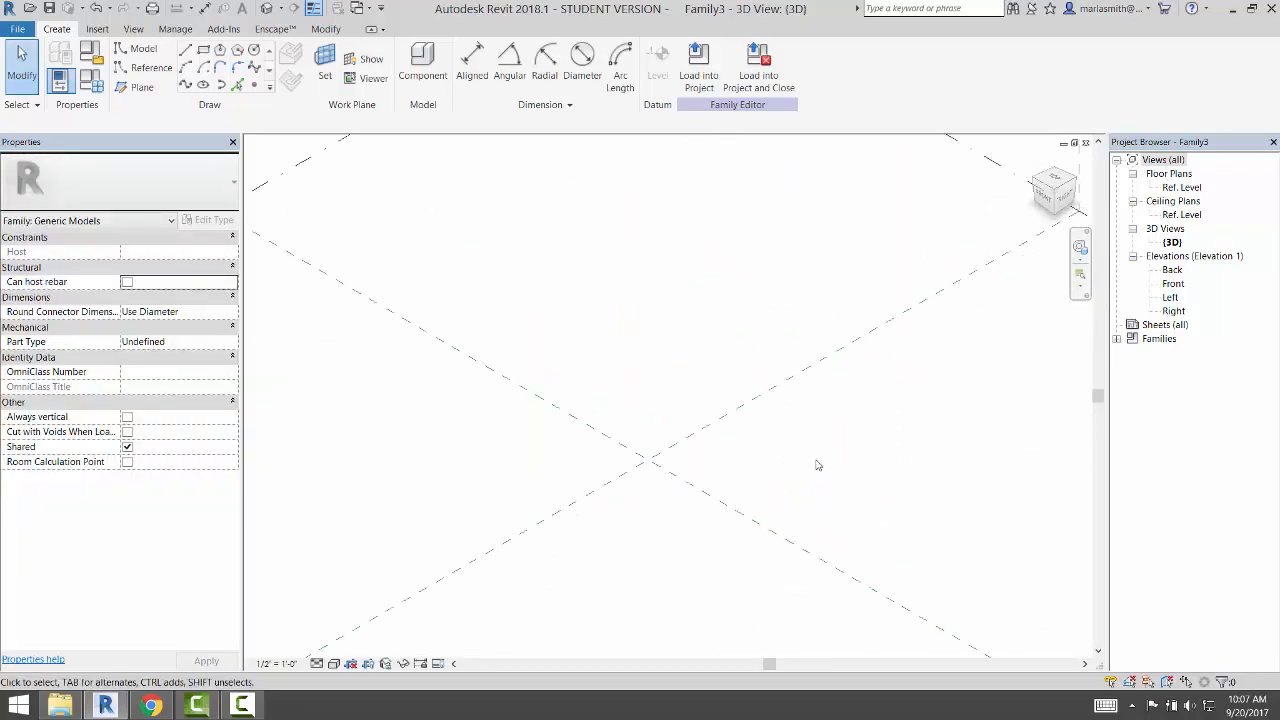
{"action": "scroll", "coordinate": [600, 467], "scroll_direction": "up", "scroll_amount": 2}
{"action": "left_click", "coordinate": [254, 85]}
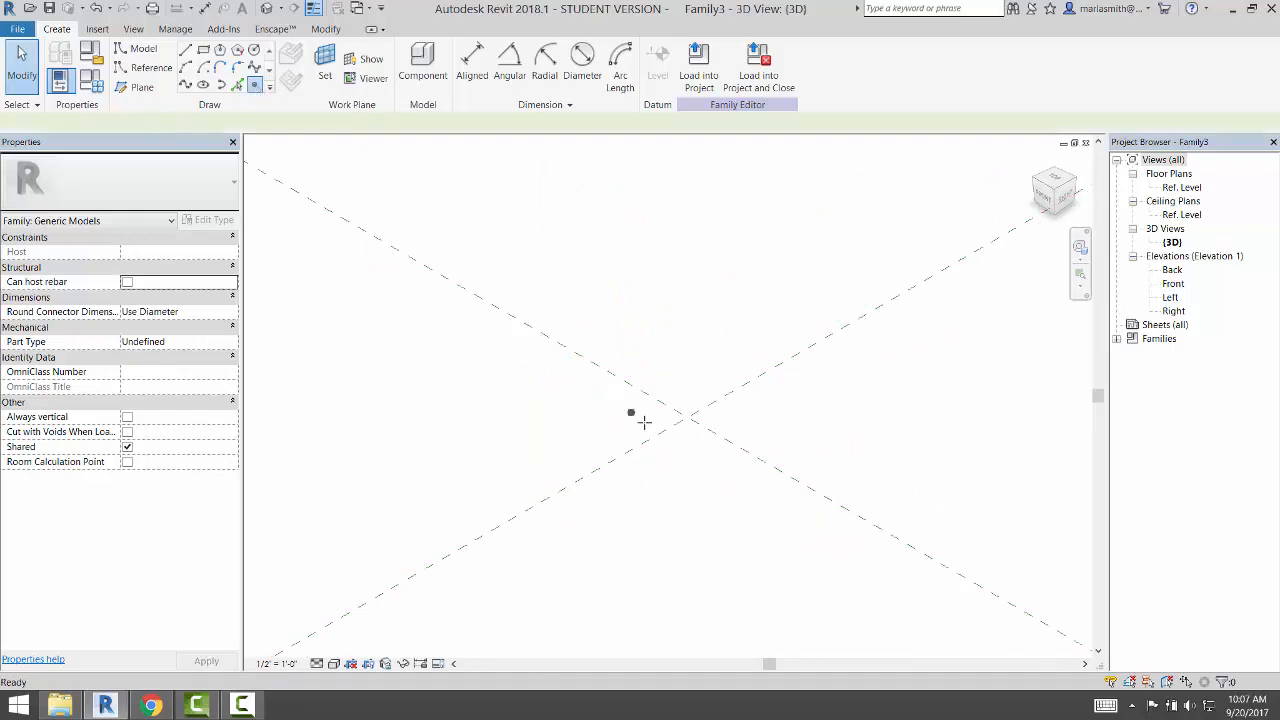
{"action": "left_click", "coordinate": [678, 385]}
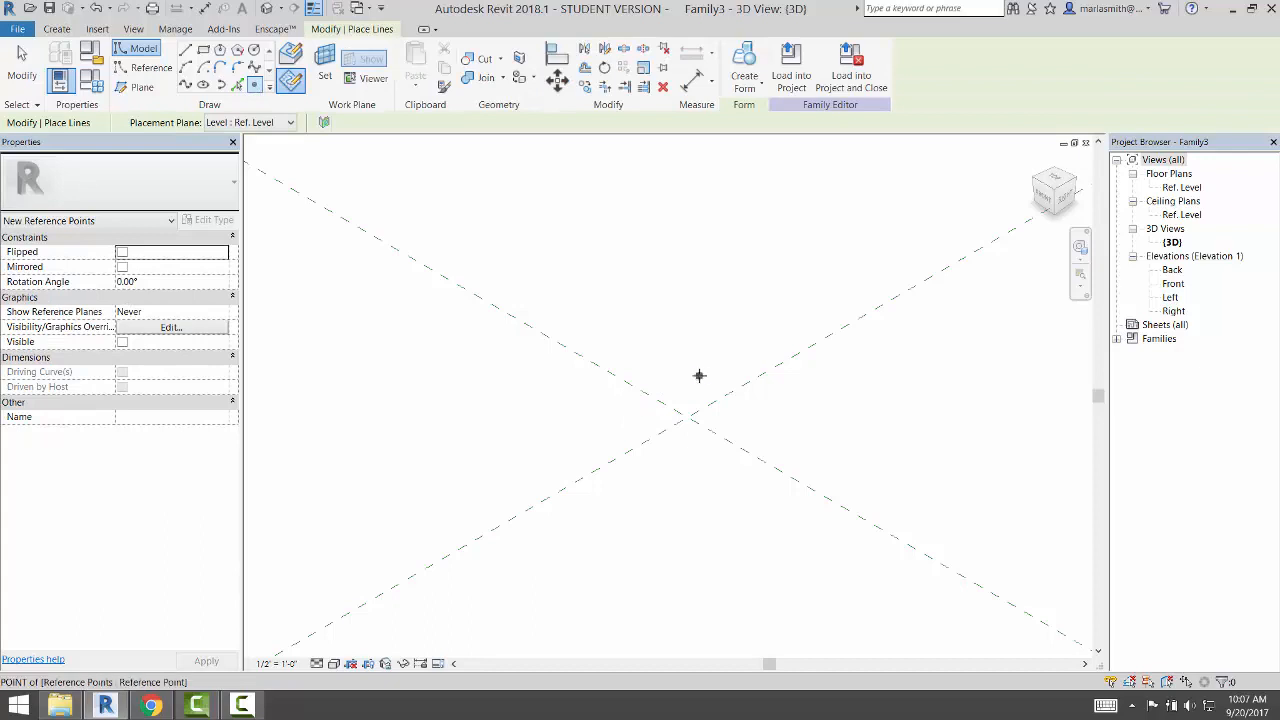
{"action": "left_click", "coordinate": [699, 375]}
{"action": "left_click", "coordinate": [767, 420]}
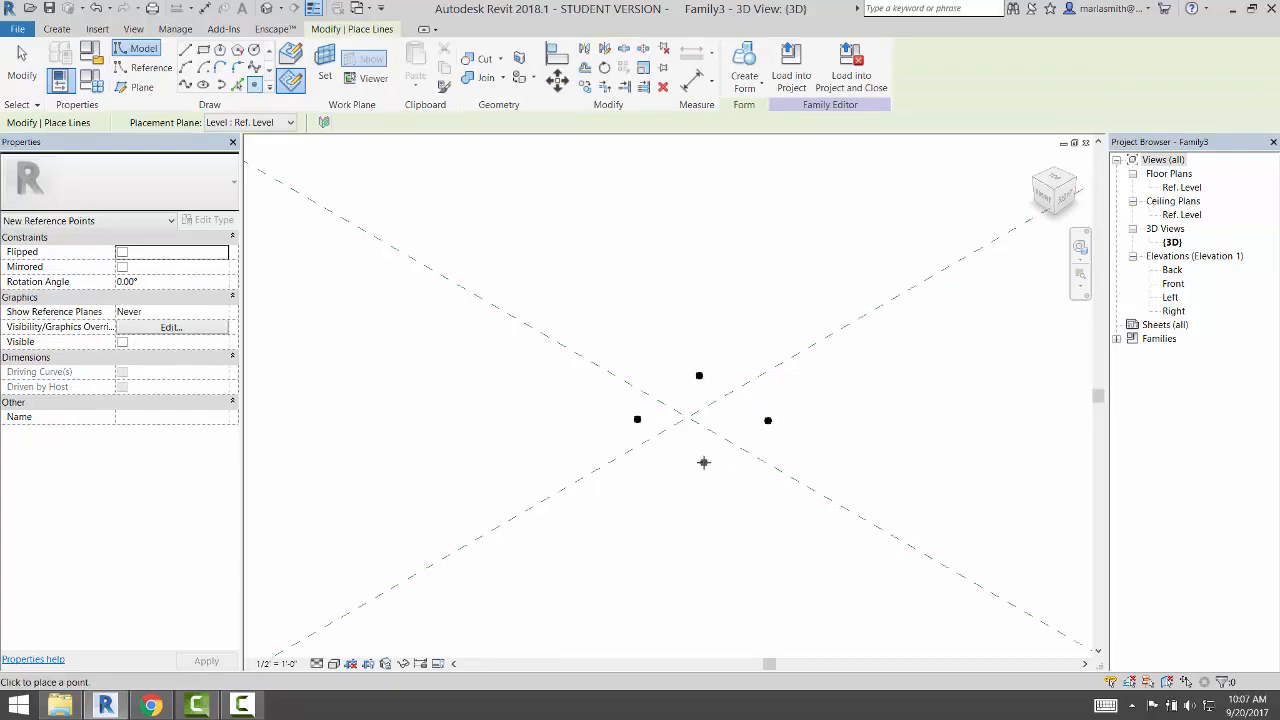
{"action": "key", "text": "Escape"}
{"action": "key", "text": "Escape"}
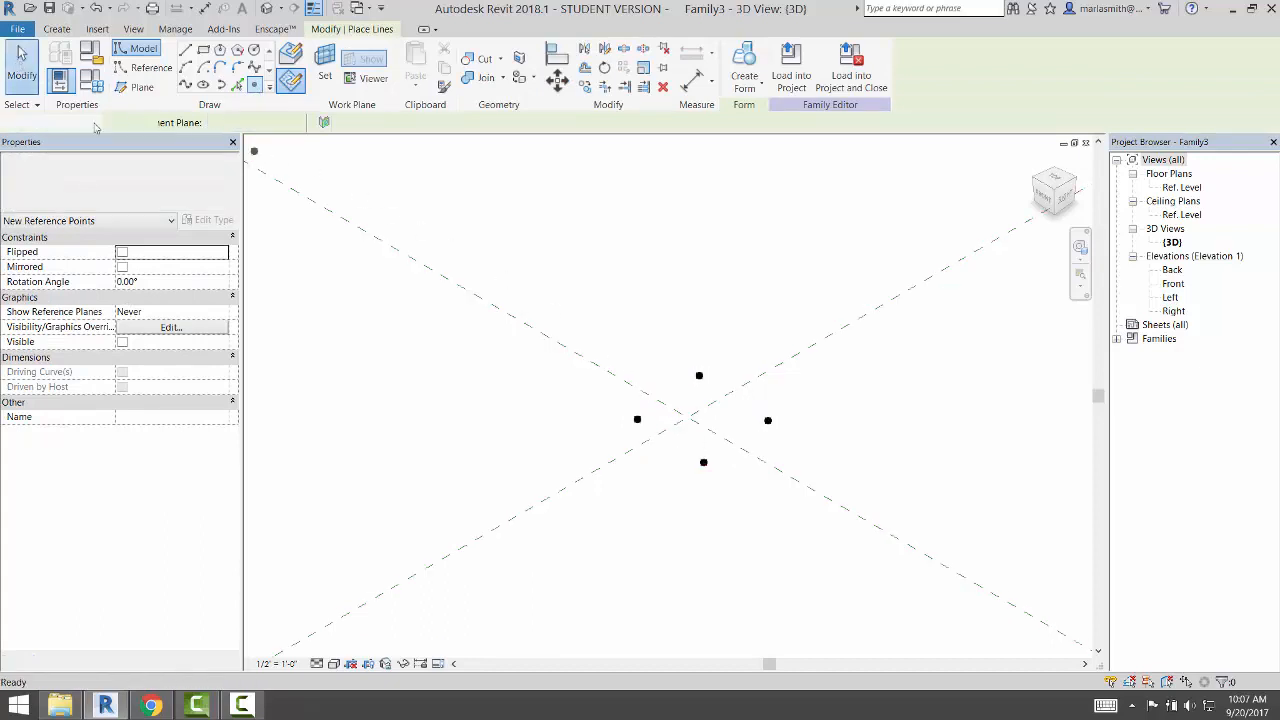
Select all four reference points together and convert them to adaptive points.
{"action": "left_click", "coordinate": [706, 463]}
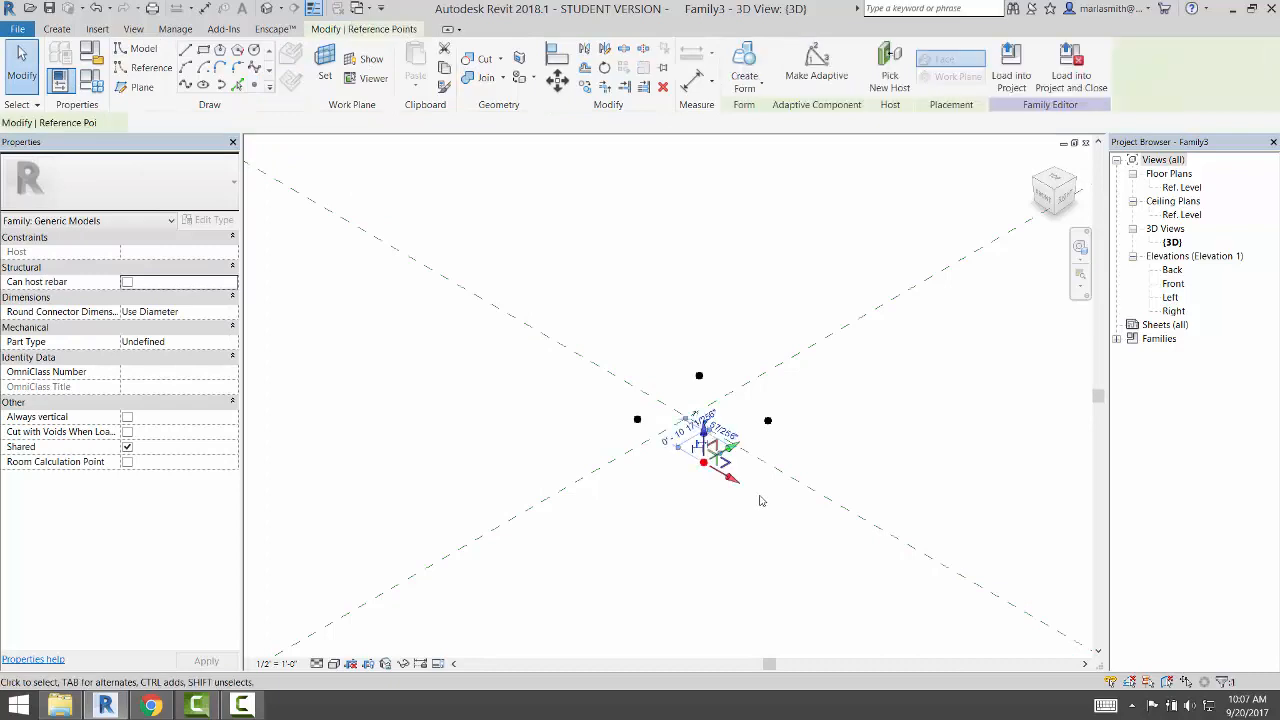
{"action": "left_click", "coordinate": [777, 369]}
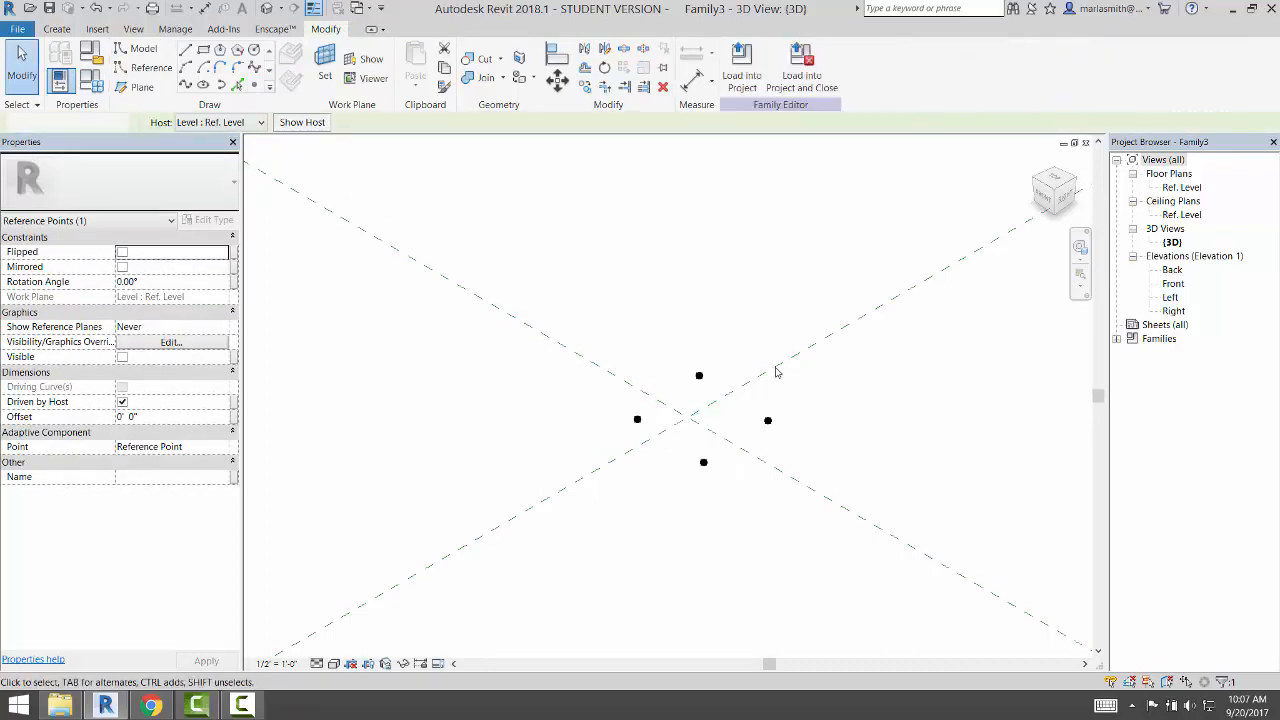
{"action": "left_click_drag", "start_coordinate": [574, 252], "coordinate": [847, 509]}
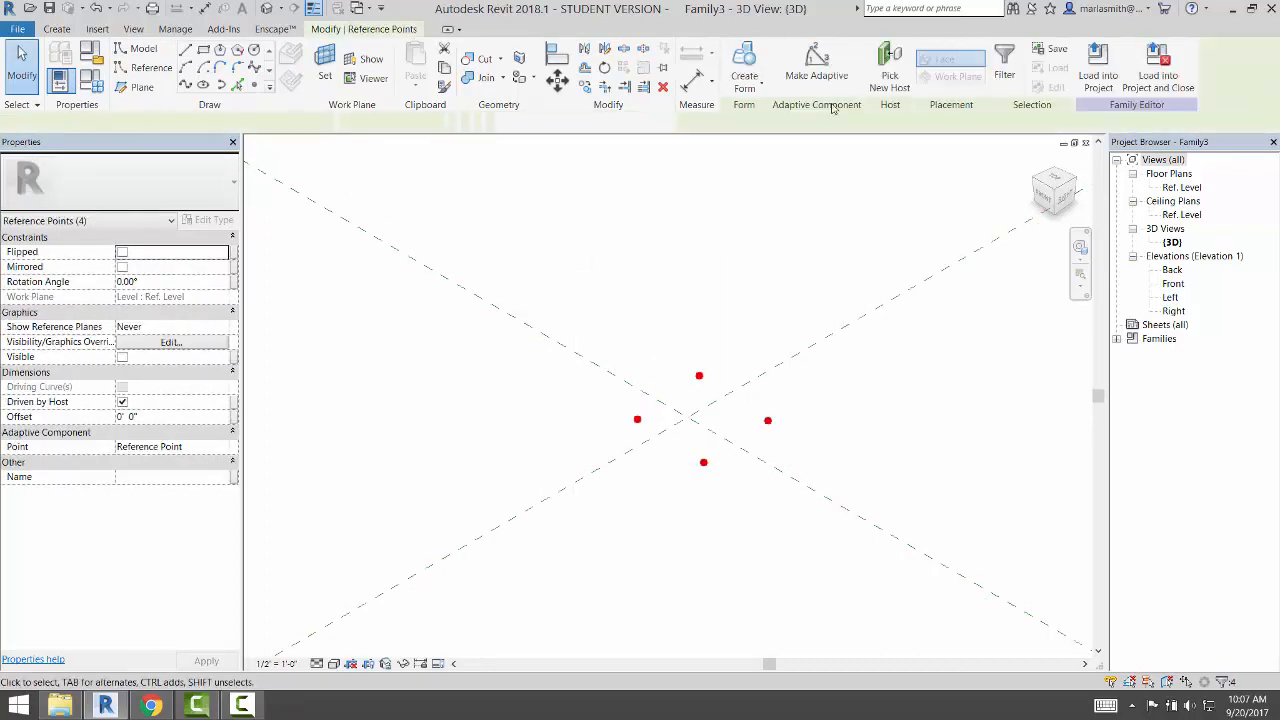
{"action": "left_click", "coordinate": [816, 65]}
{"action": "left_click", "coordinate": [909, 446]}
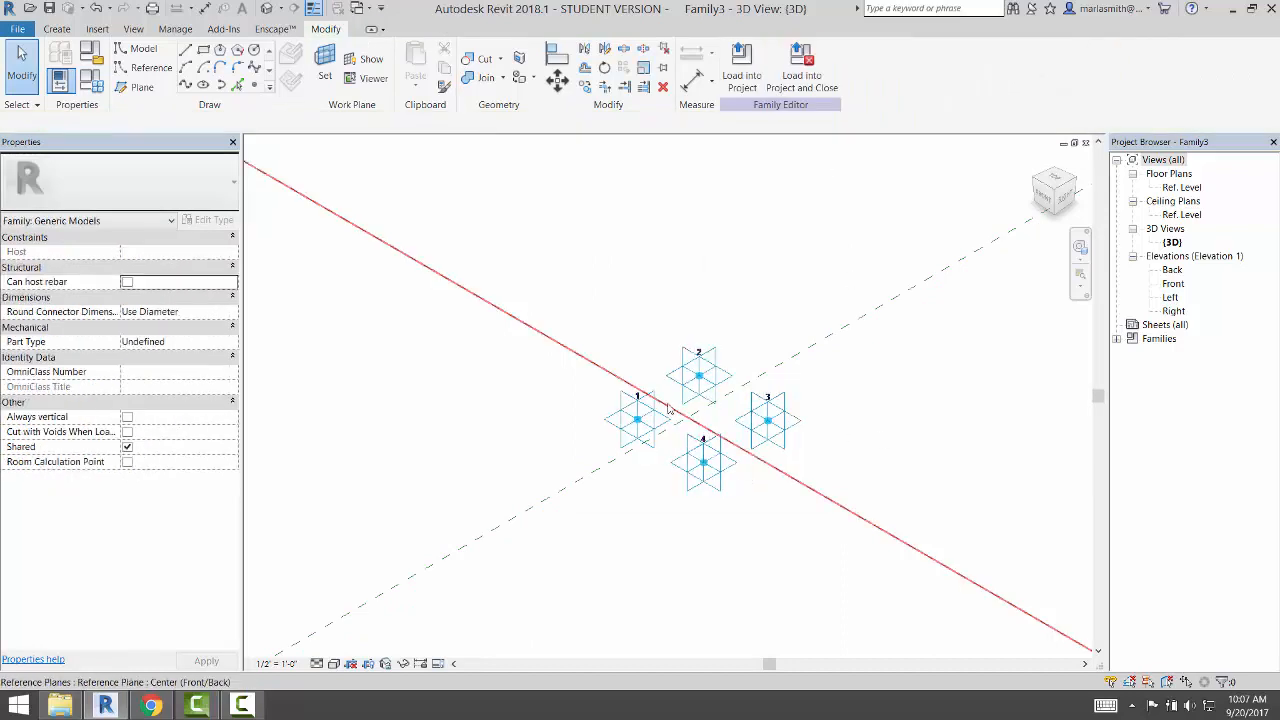
Draw a closed chain of reference lines through adaptive points 1, 2, 3 and 4 with 3D Snapping turned on.
{"action": "scroll", "coordinate": [691, 377], "scroll_direction": "up", "scroll_amount": 2}
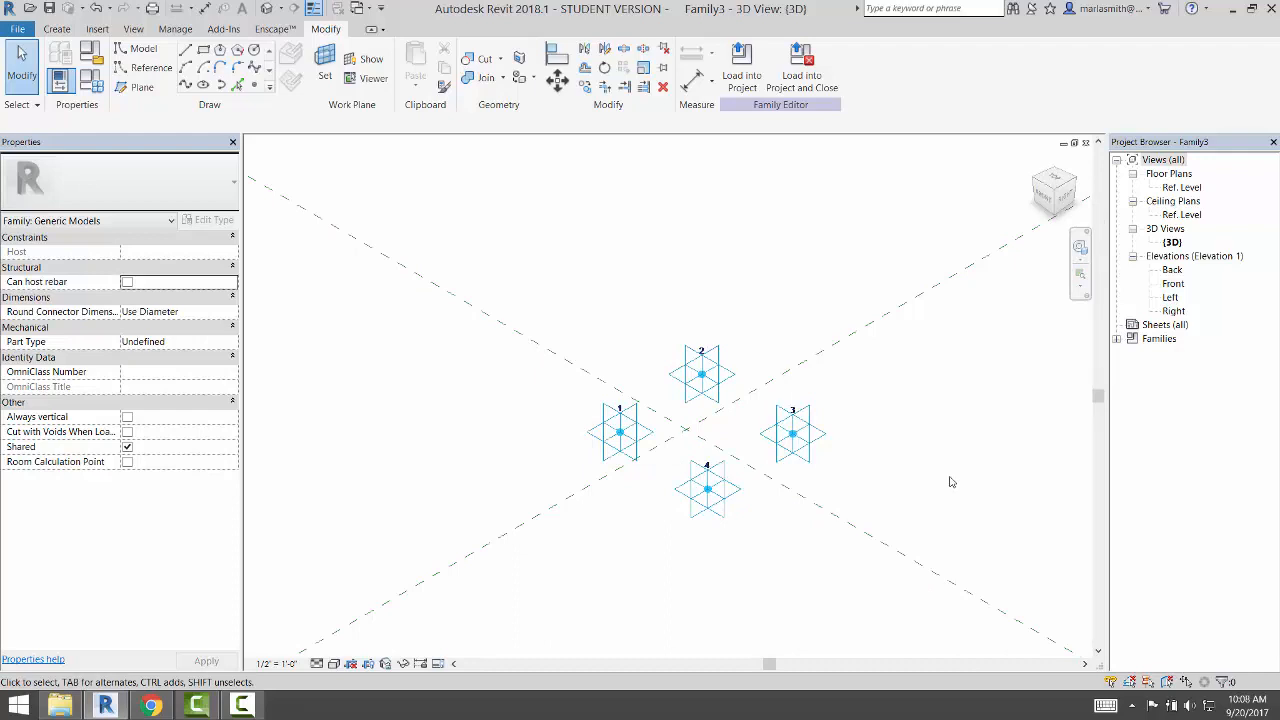
{"action": "scroll", "coordinate": [721, 490], "scroll_direction": "up", "scroll_amount": 1}
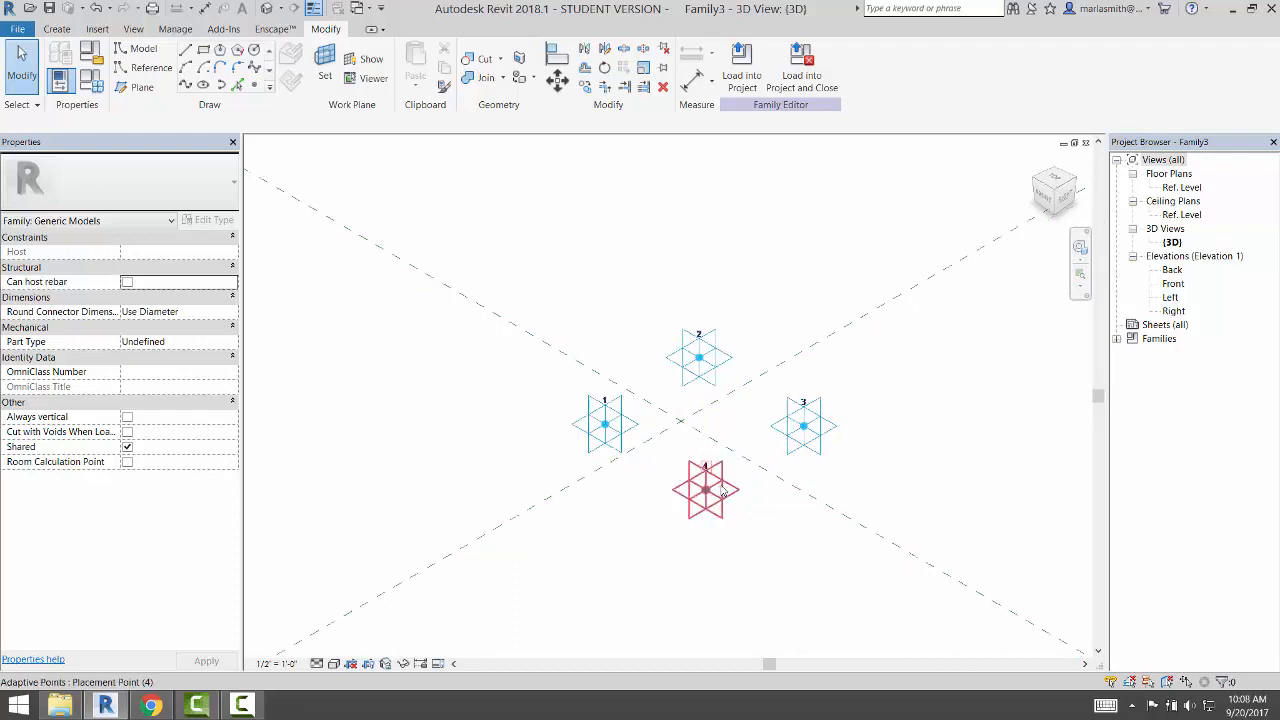
{"action": "scroll", "coordinate": [722, 490], "scroll_direction": "up", "scroll_amount": 2}
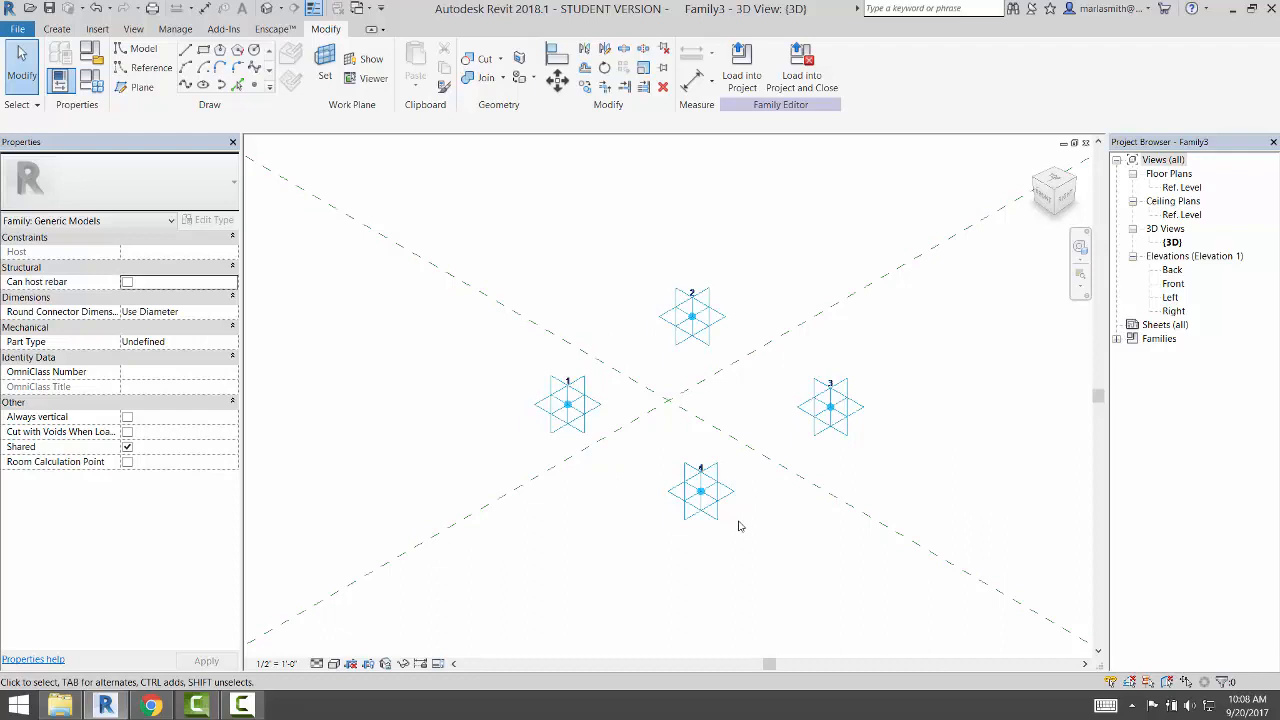
{"action": "left_click", "coordinate": [151, 68]}
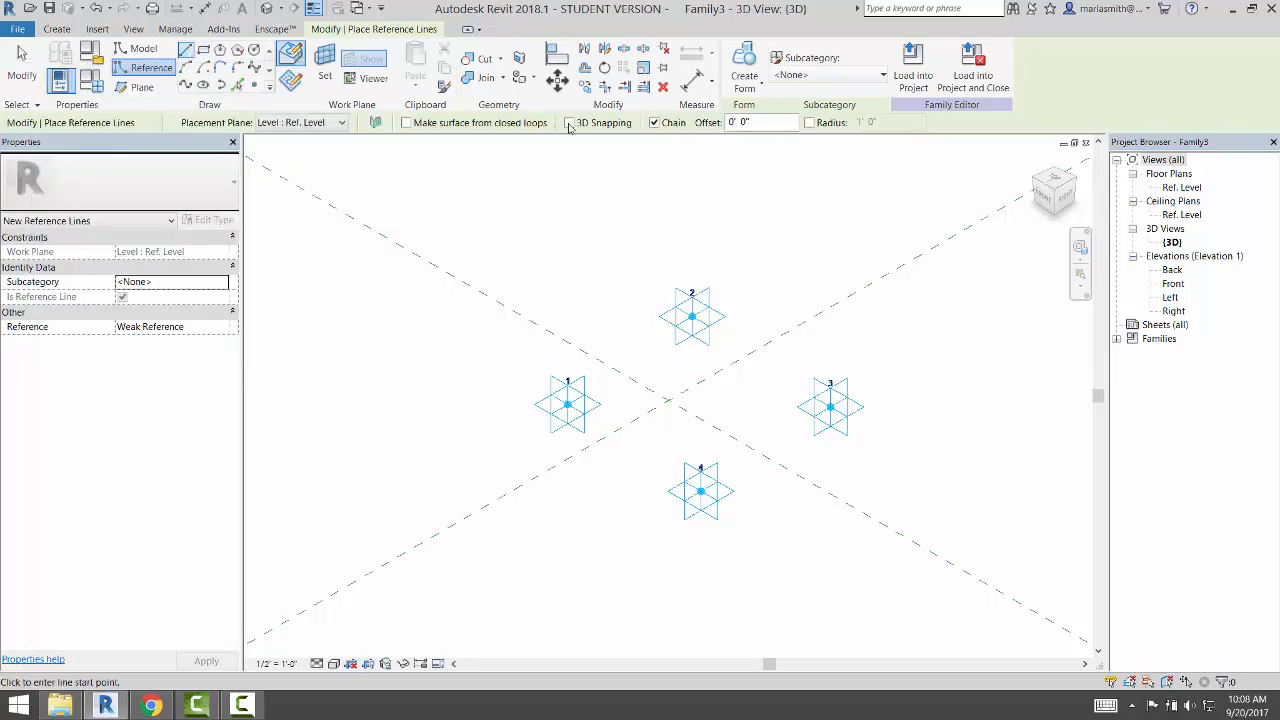
{"action": "left_click", "coordinate": [569, 123]}
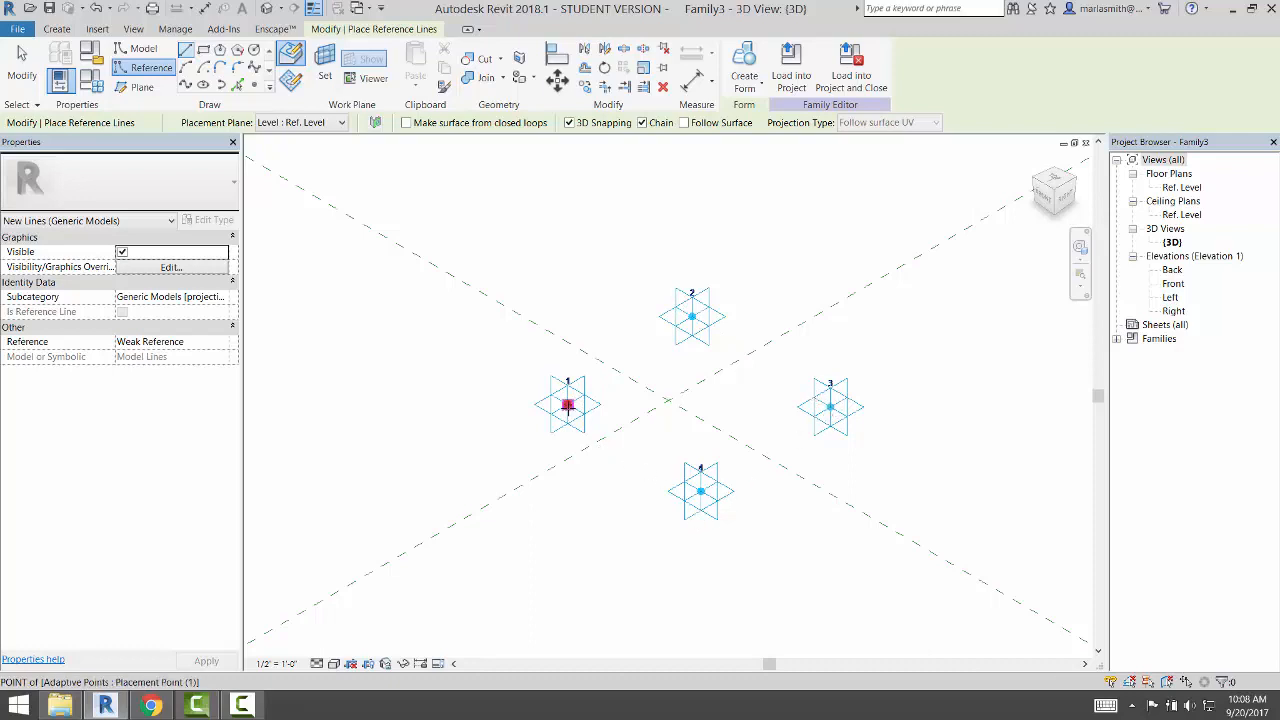
{"action": "left_click", "coordinate": [567, 405]}
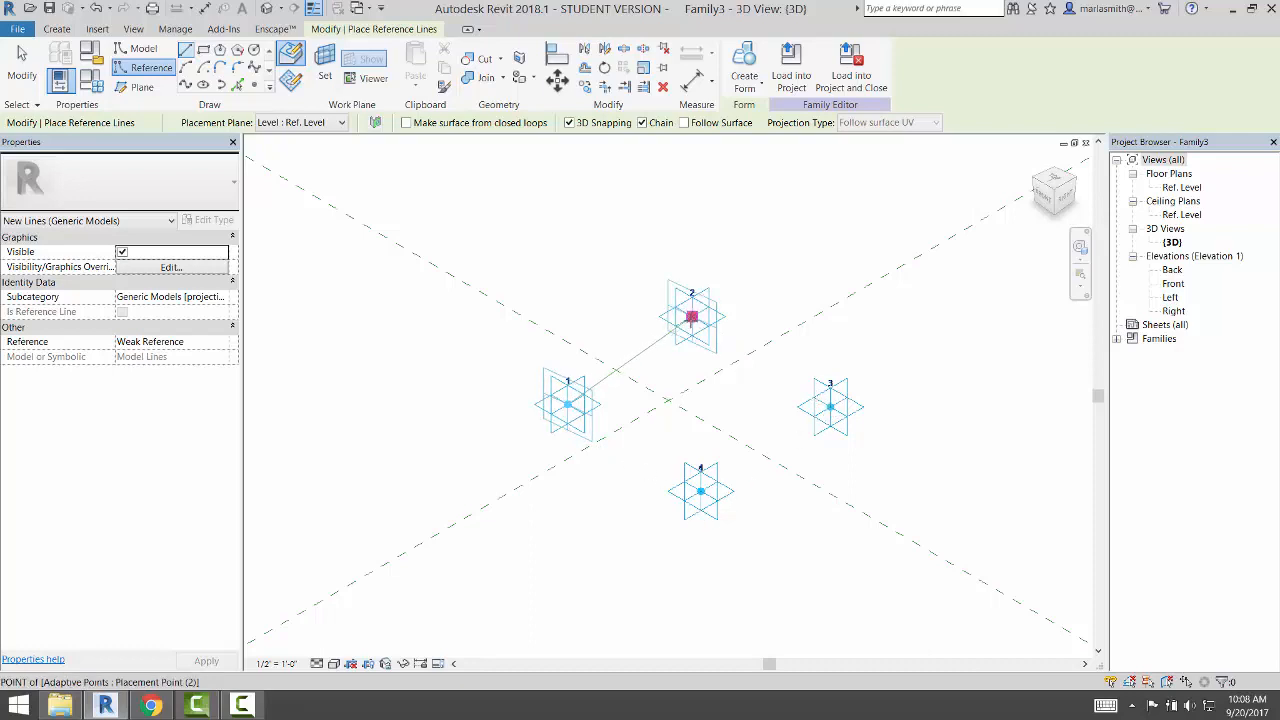
{"action": "left_click", "coordinate": [691, 317]}
{"action": "left_click", "coordinate": [830, 406]}
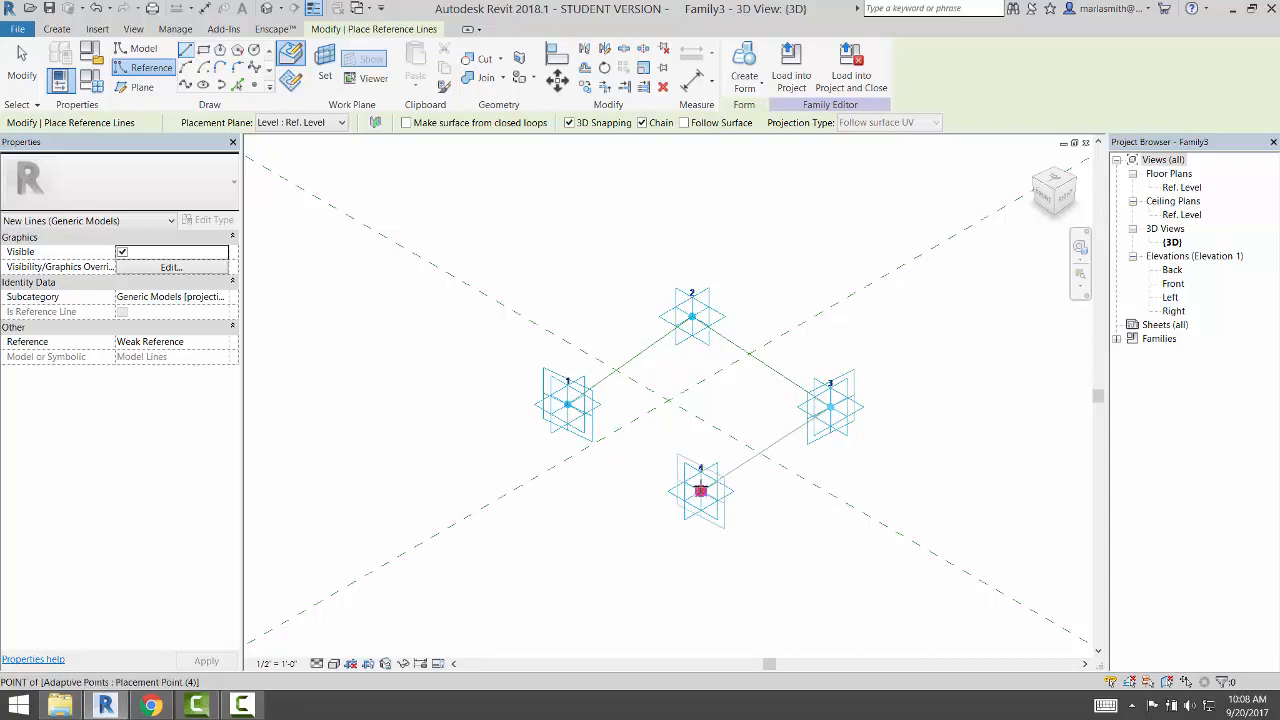
{"action": "left_click", "coordinate": [651, 444]}
{"action": "left_click", "coordinate": [567, 405]}
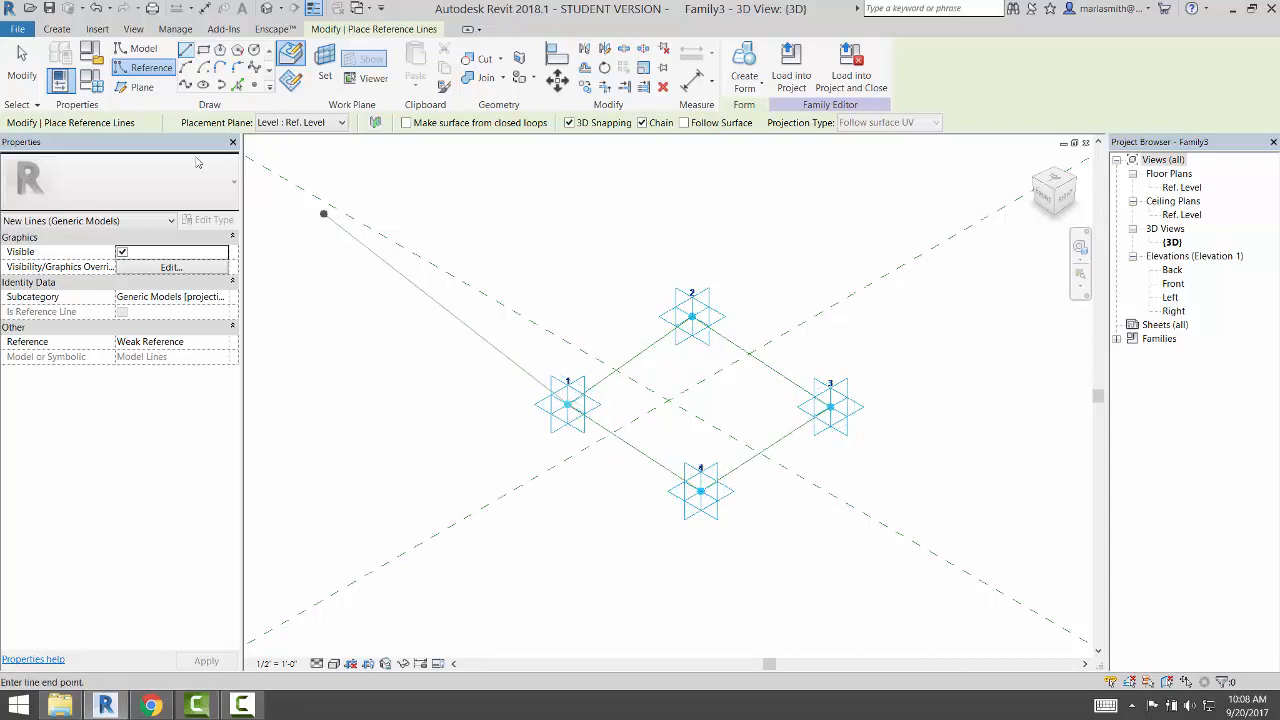
{"action": "left_click", "coordinate": [22, 68]}
Try to move adaptive point 2 along its vertical axis.
{"action": "left_click", "coordinate": [714, 290]}
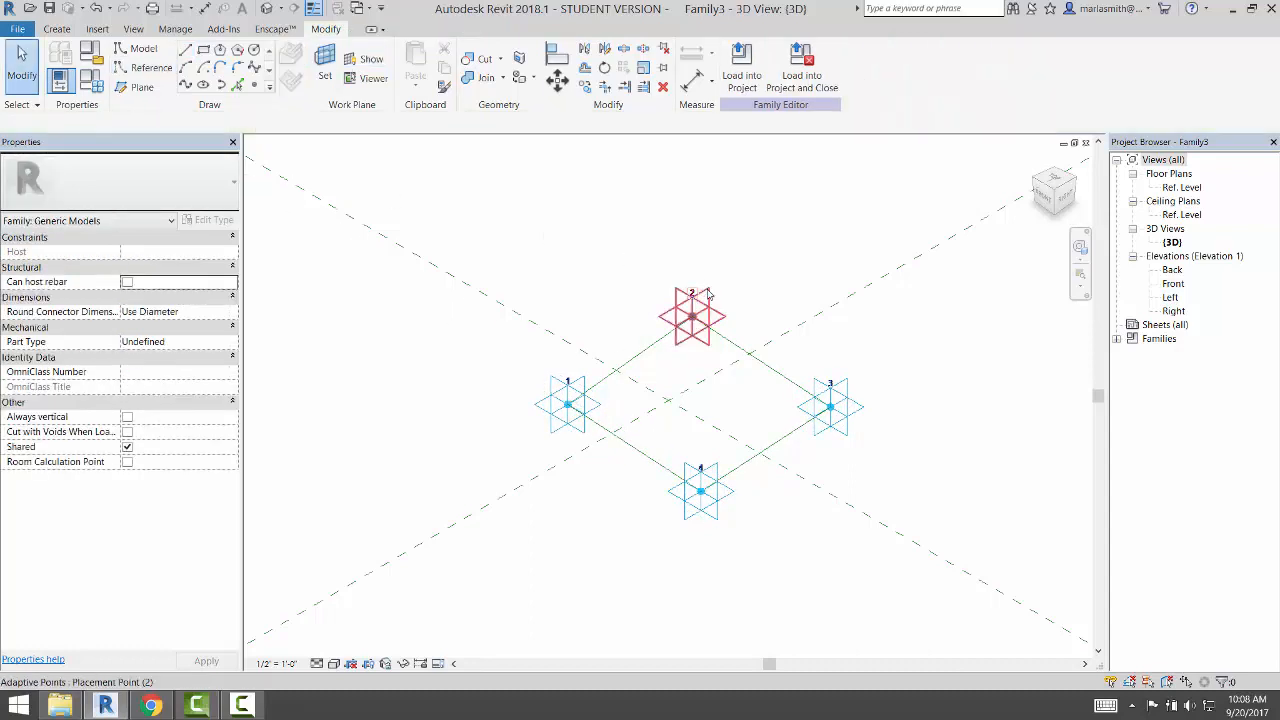
{"action": "mouse_move", "coordinate": [694, 285]}
{"action": "left_mouse_down"}
{"action": "mouse_move", "coordinate": [695, 207]}
{"action": "mouse_move", "coordinate": [696, 298]}
{"action": "left_mouse_up"}
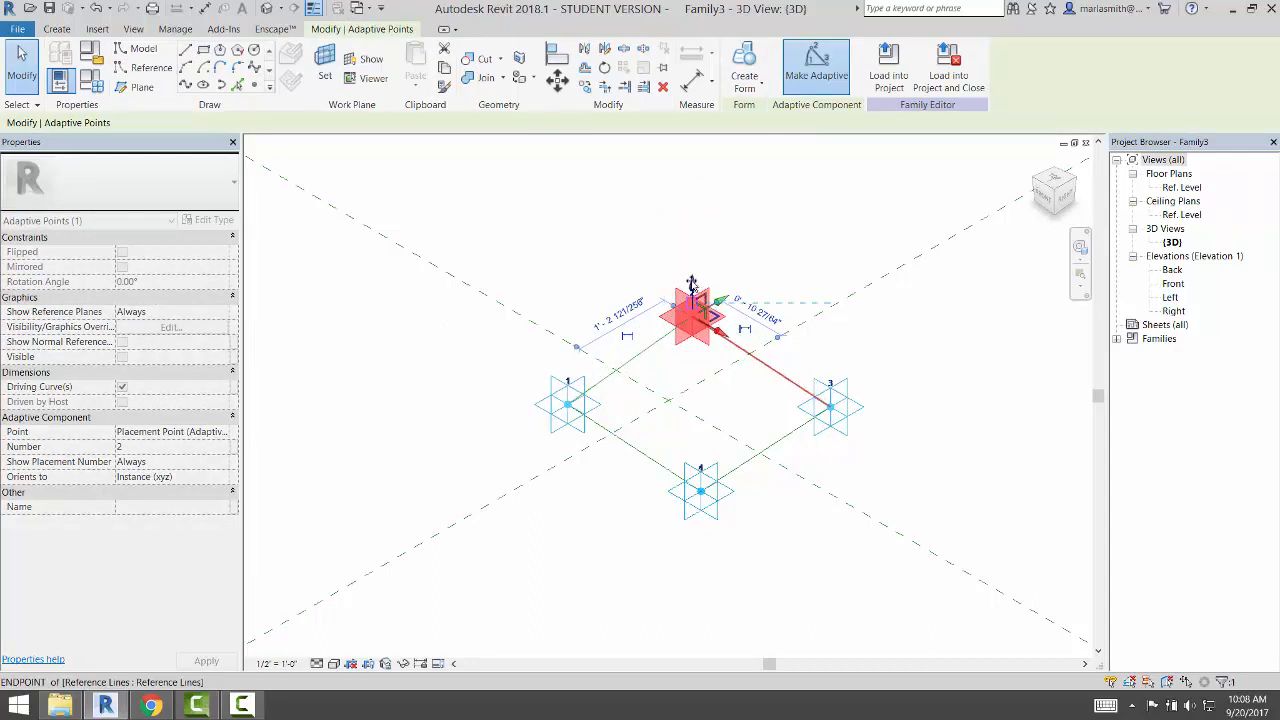
{"action": "left_click", "coordinate": [737, 230]}
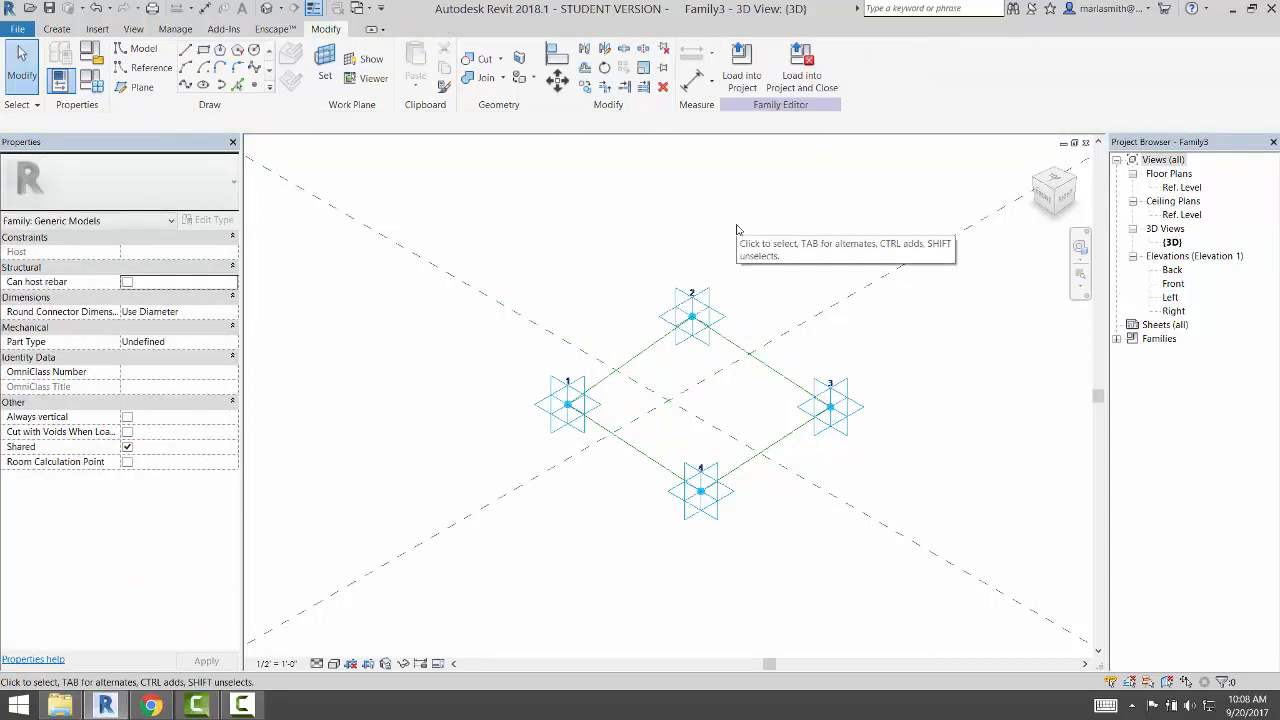
Undo the closed chain of reference lines between the four adaptive points.
{"action": "key", "text": "ctrl+z"}
{"action": "key", "text": "ctrl+z"}
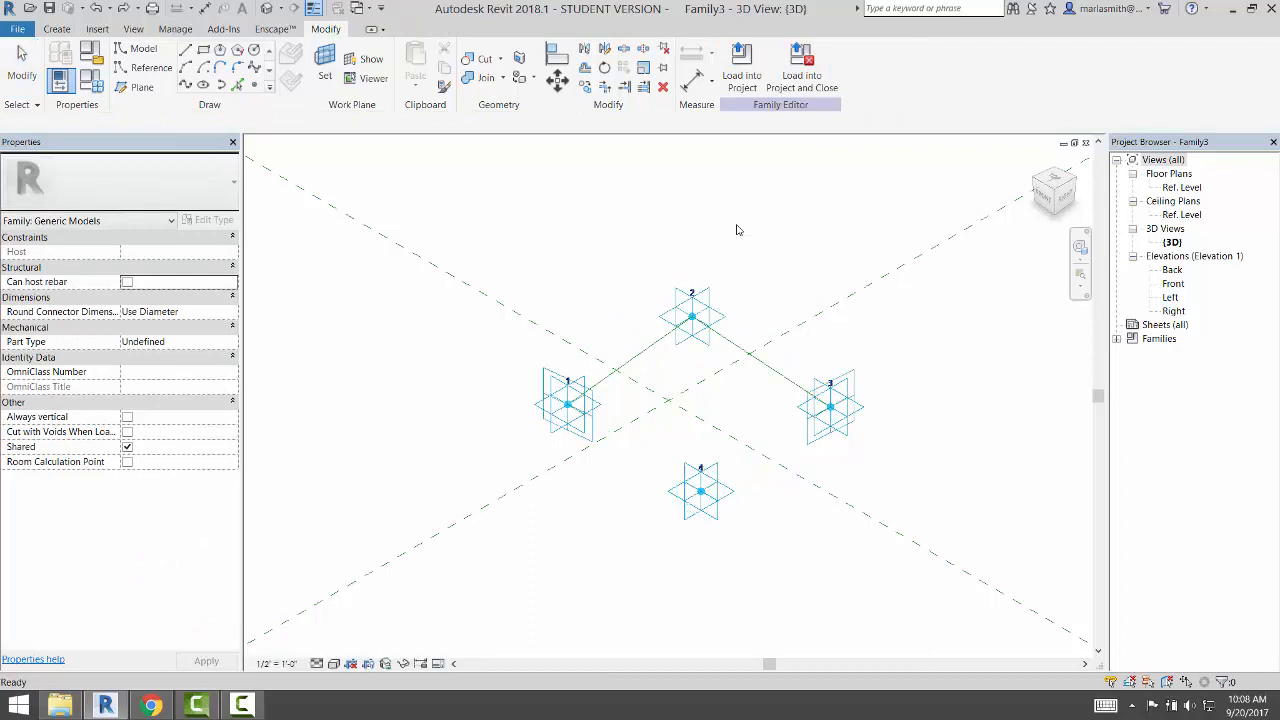
{"action": "key", "text": "ctrl+z"}
{"action": "key", "text": "ctrl+z"}
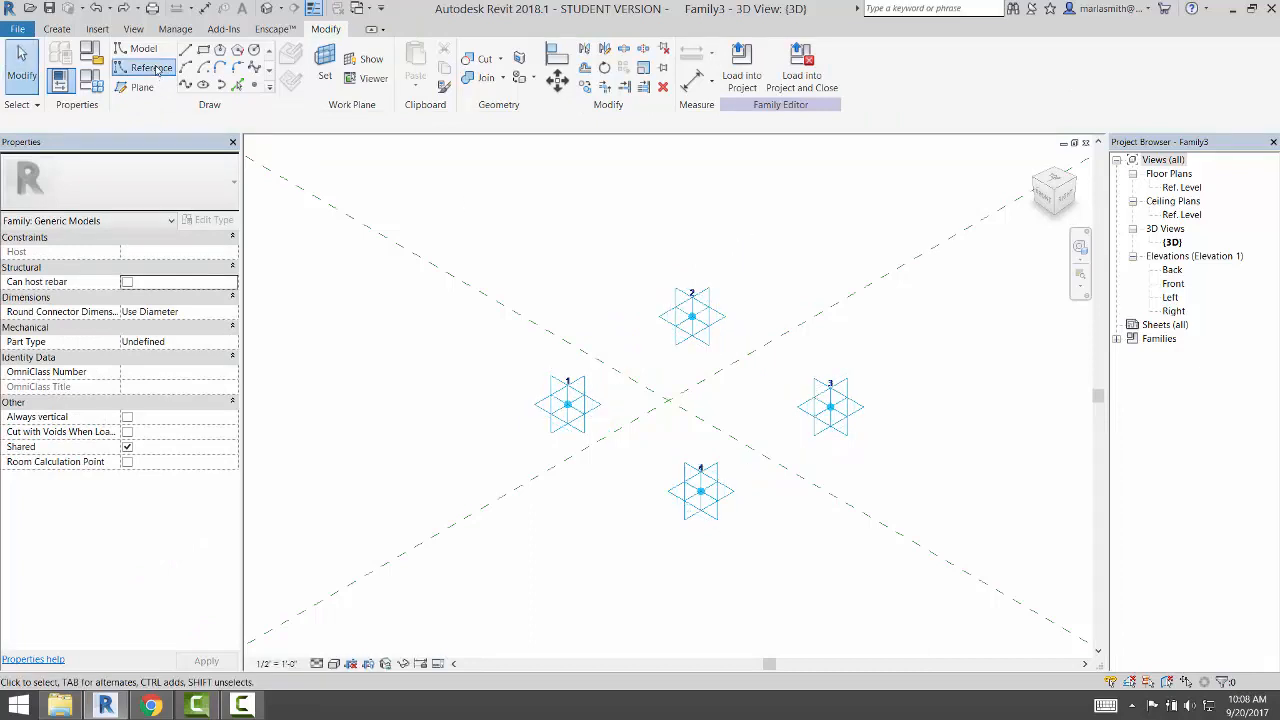
Draw a closed chain of reference lines through adaptive points 1 to 4 on the Ref. Level work plane with 3D Snapping off.
{"action": "left_click", "coordinate": [151, 68]}
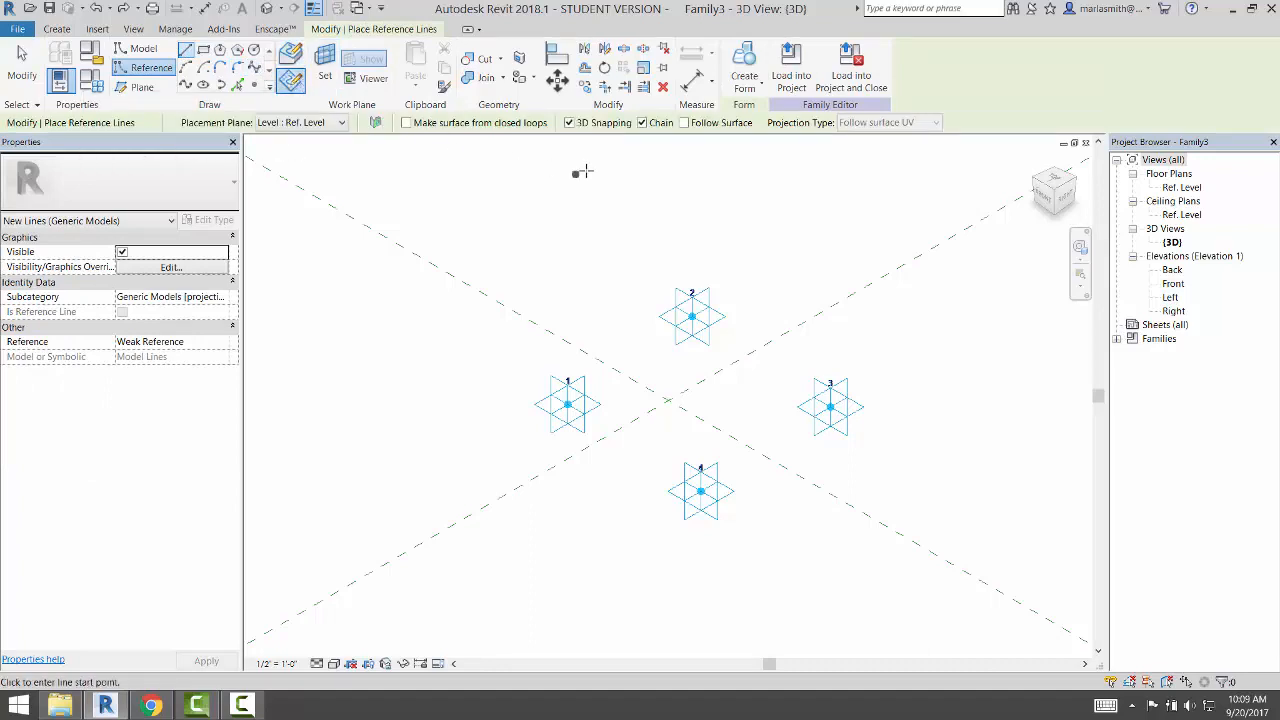
{"action": "left_click", "coordinate": [569, 124]}
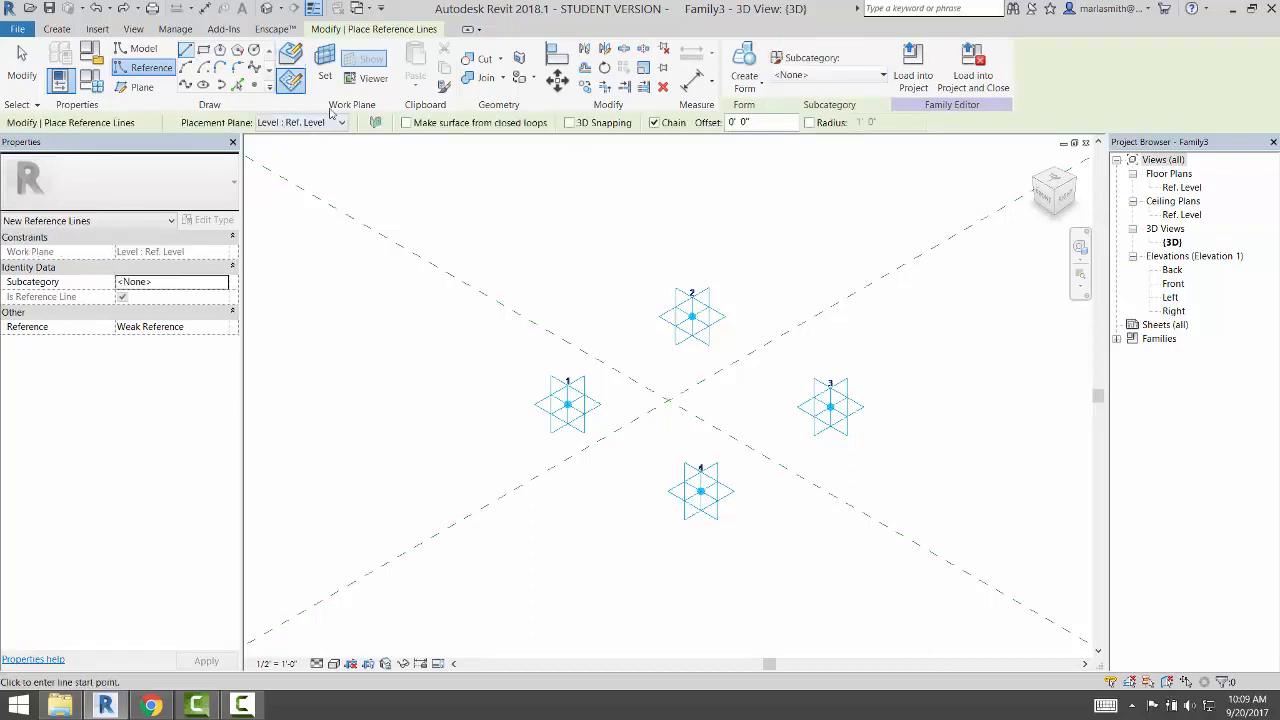
{"action": "left_click", "coordinate": [297, 92]}
{"action": "scroll", "coordinate": [558, 295], "scroll_direction": "down", "scroll_amount": 5}
{"action": "scroll", "coordinate": [592, 338], "scroll_direction": "down", "scroll_amount": 3}
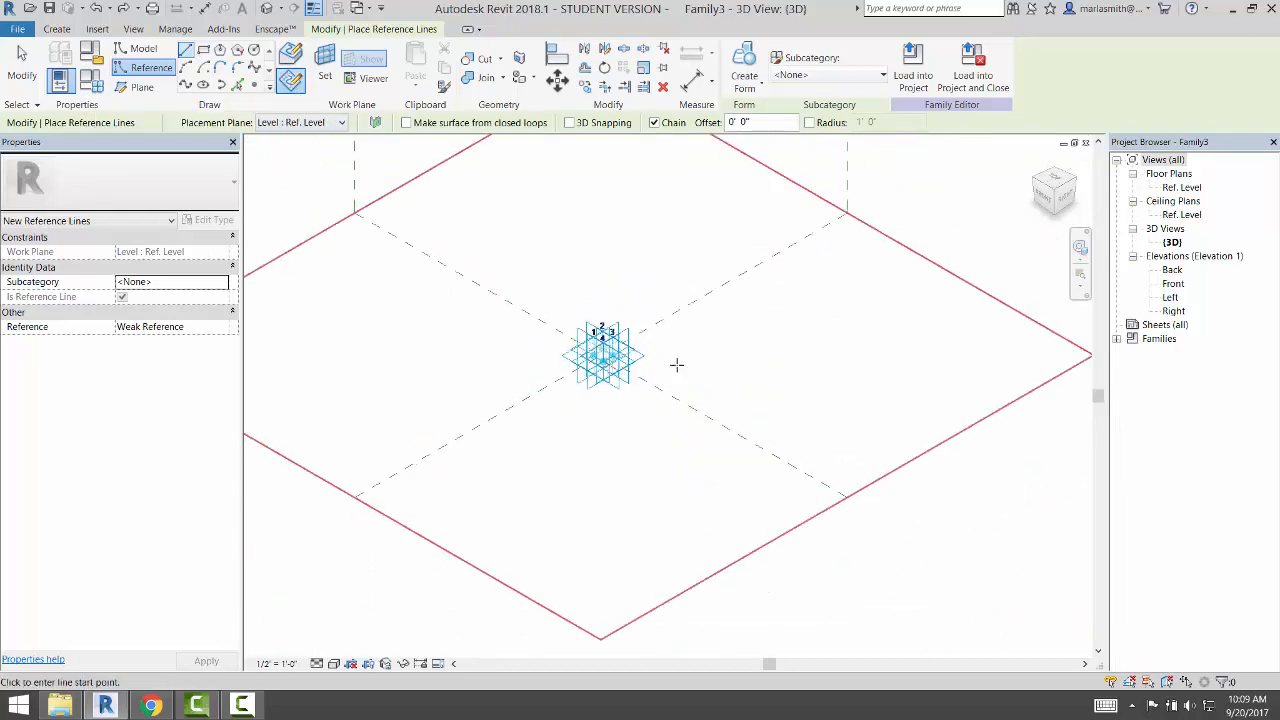
{"action": "scroll", "coordinate": [580, 355], "scroll_direction": "up", "scroll_amount": 6}
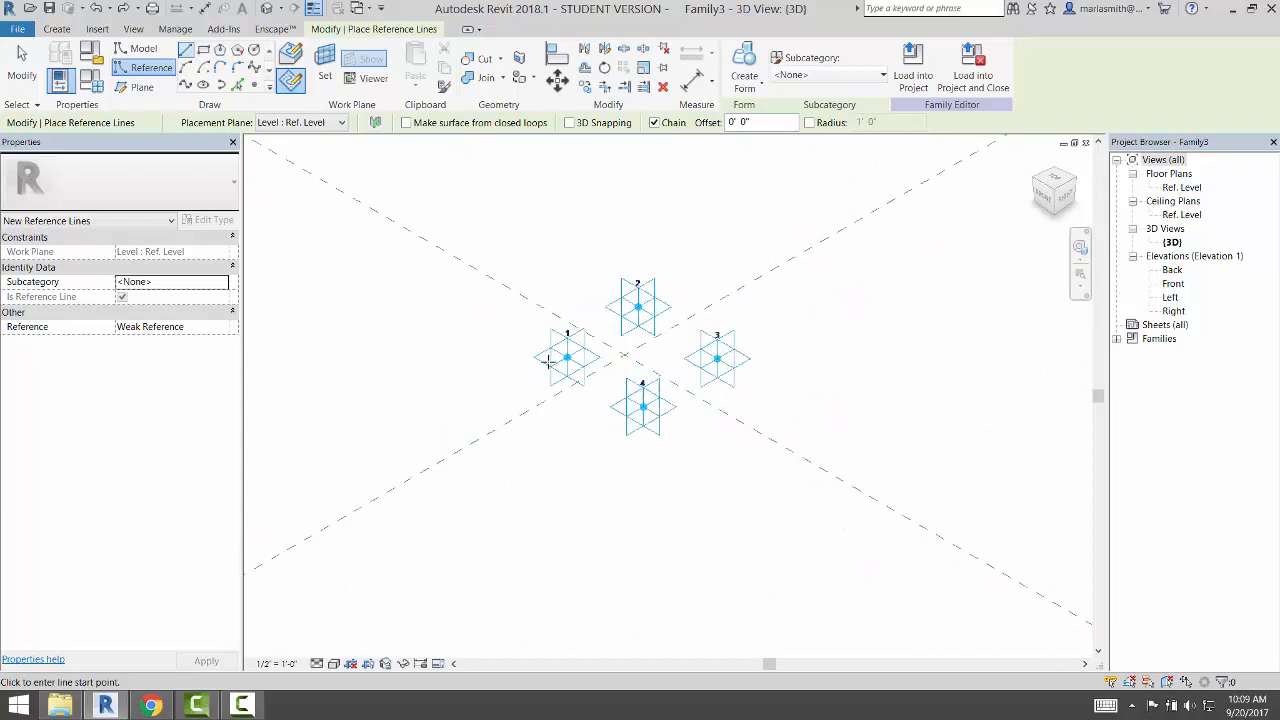
{"action": "left_click", "coordinate": [574, 350]}
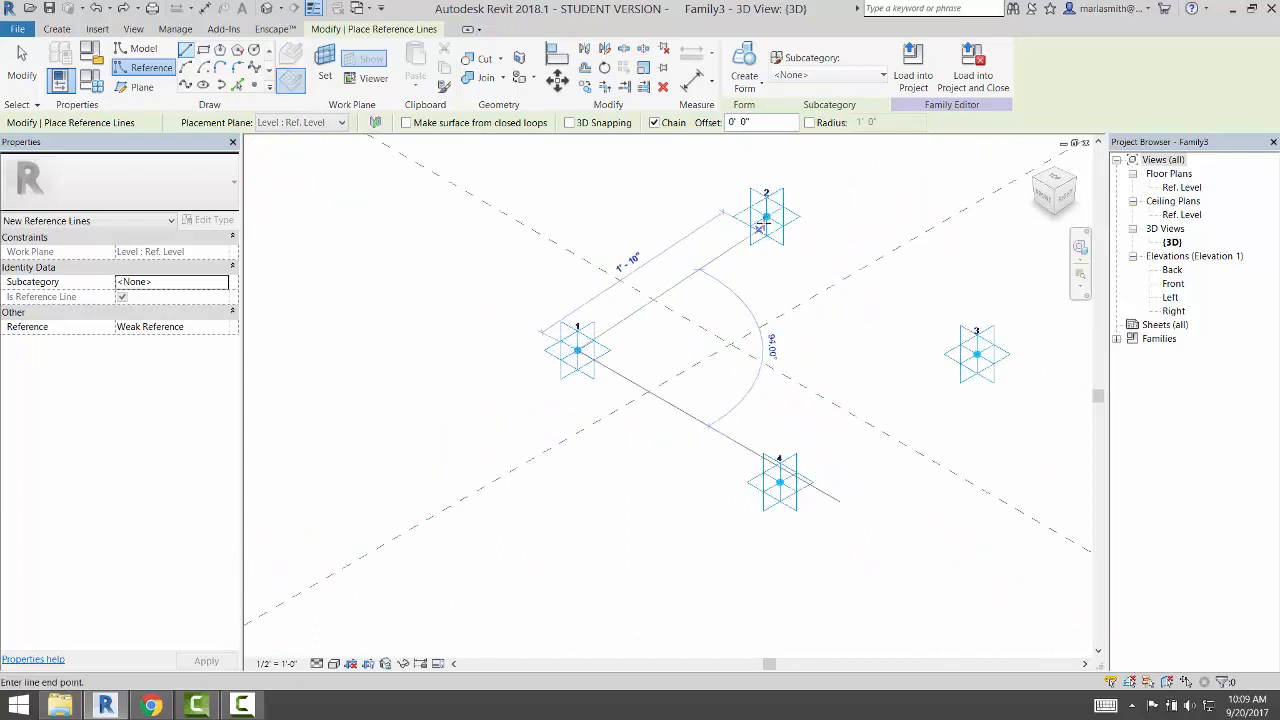
{"action": "left_click", "coordinate": [766, 216]}
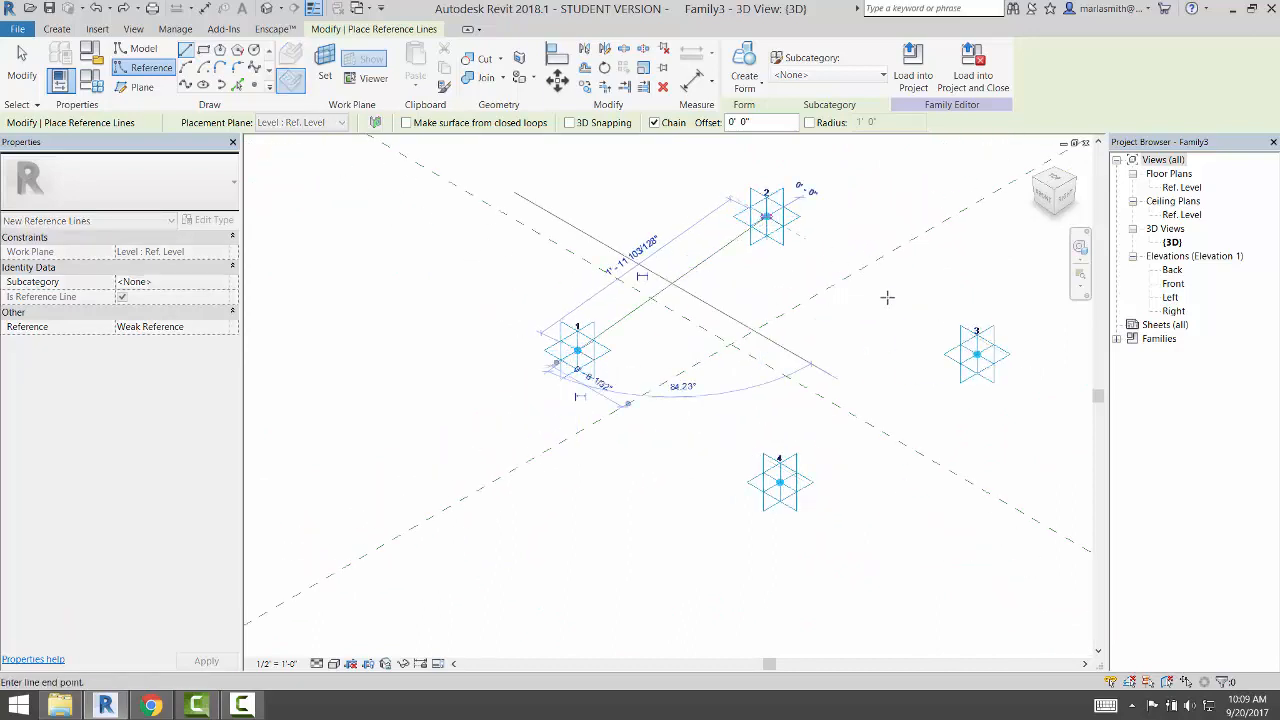
{"action": "left_click", "coordinate": [976, 354]}
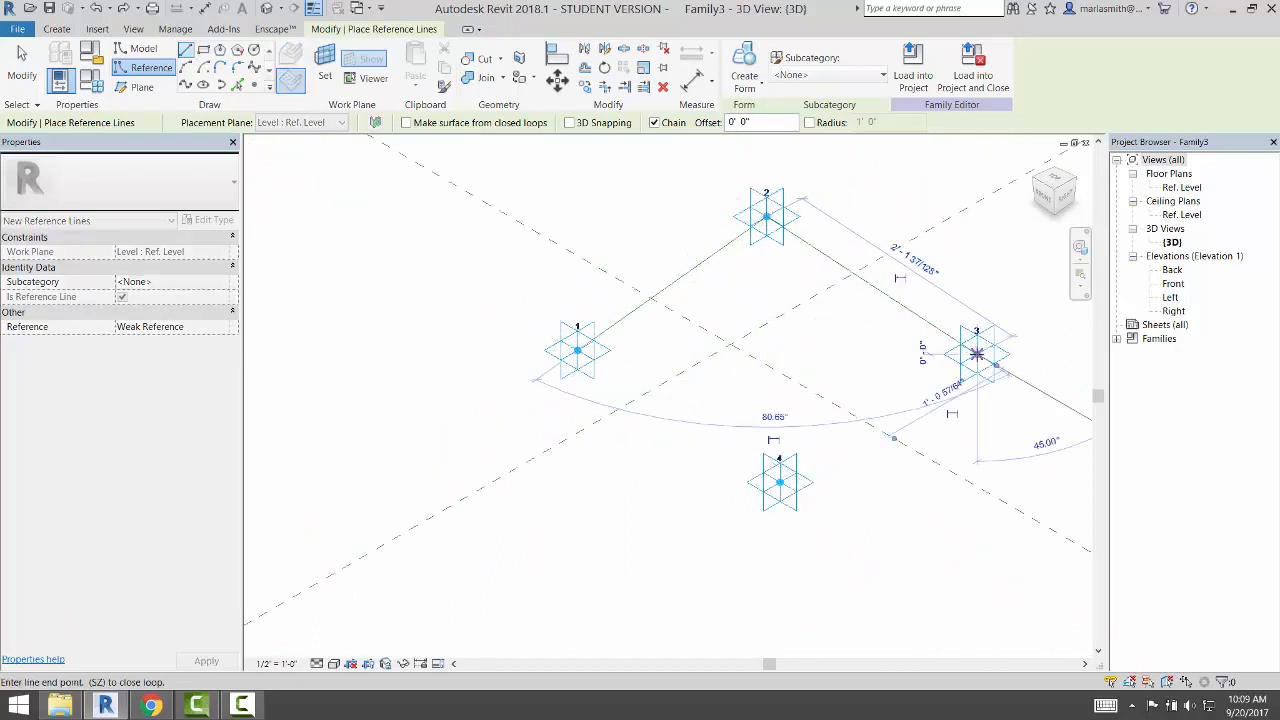
{"action": "left_click", "coordinate": [780, 484]}
{"action": "left_click", "coordinate": [577, 349]}
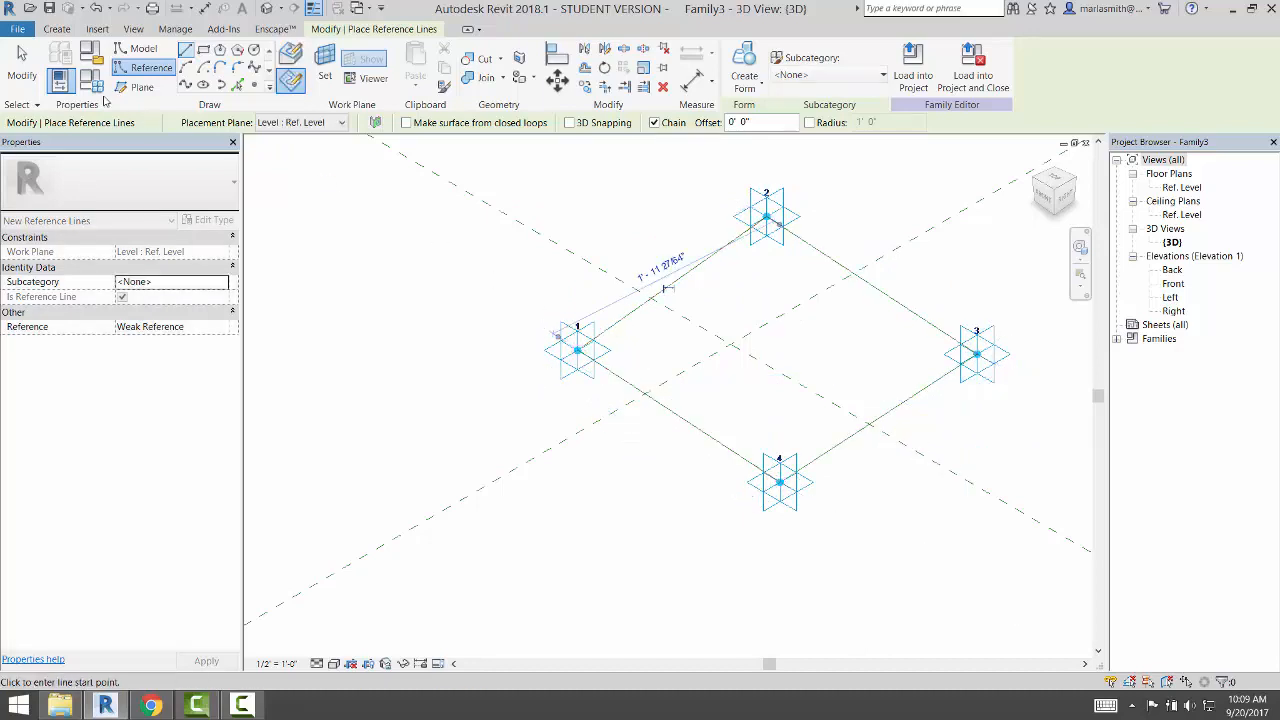
Try to move adaptive point 3 upward along its vertical axis, and undo the move.
{"action": "left_click", "coordinate": [12, 64]}
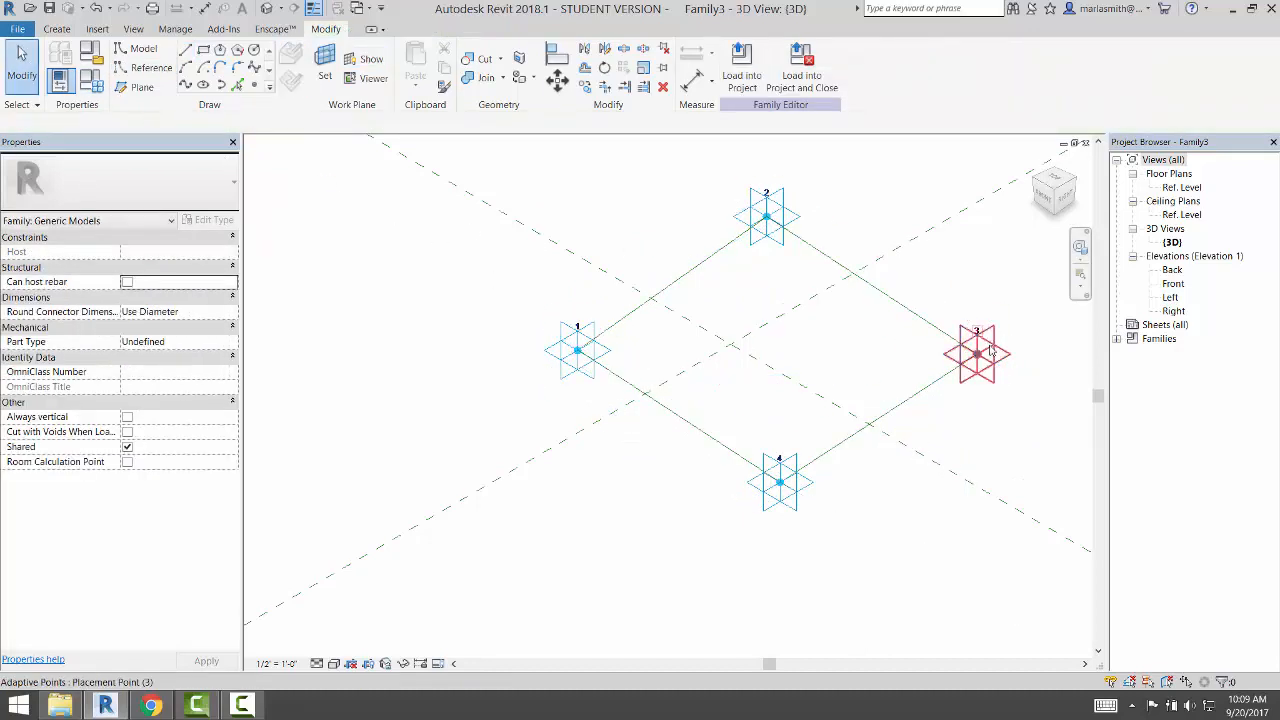
{"action": "left_click", "coordinate": [985, 340]}
{"action": "left_click_drag", "start_coordinate": [977, 345], "coordinate": [973, 243]}
{"action": "left_click", "coordinate": [975, 249]}
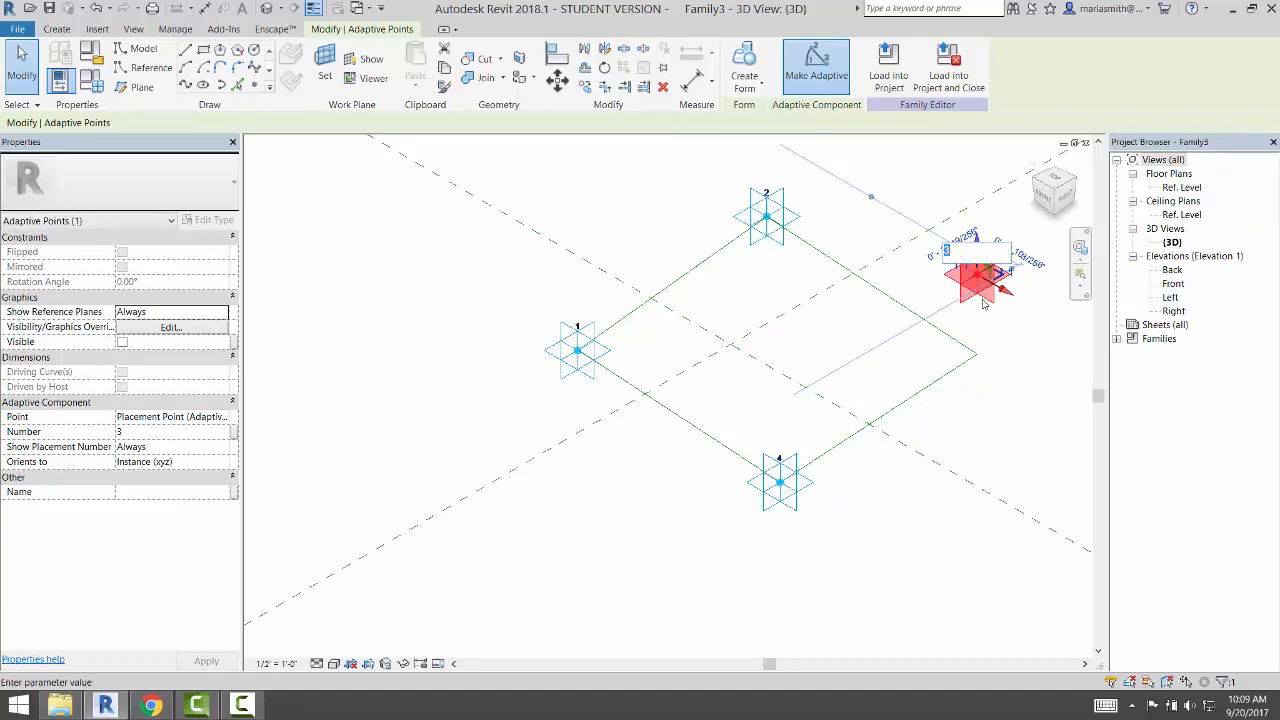
{"action": "key", "text": "Escape"}
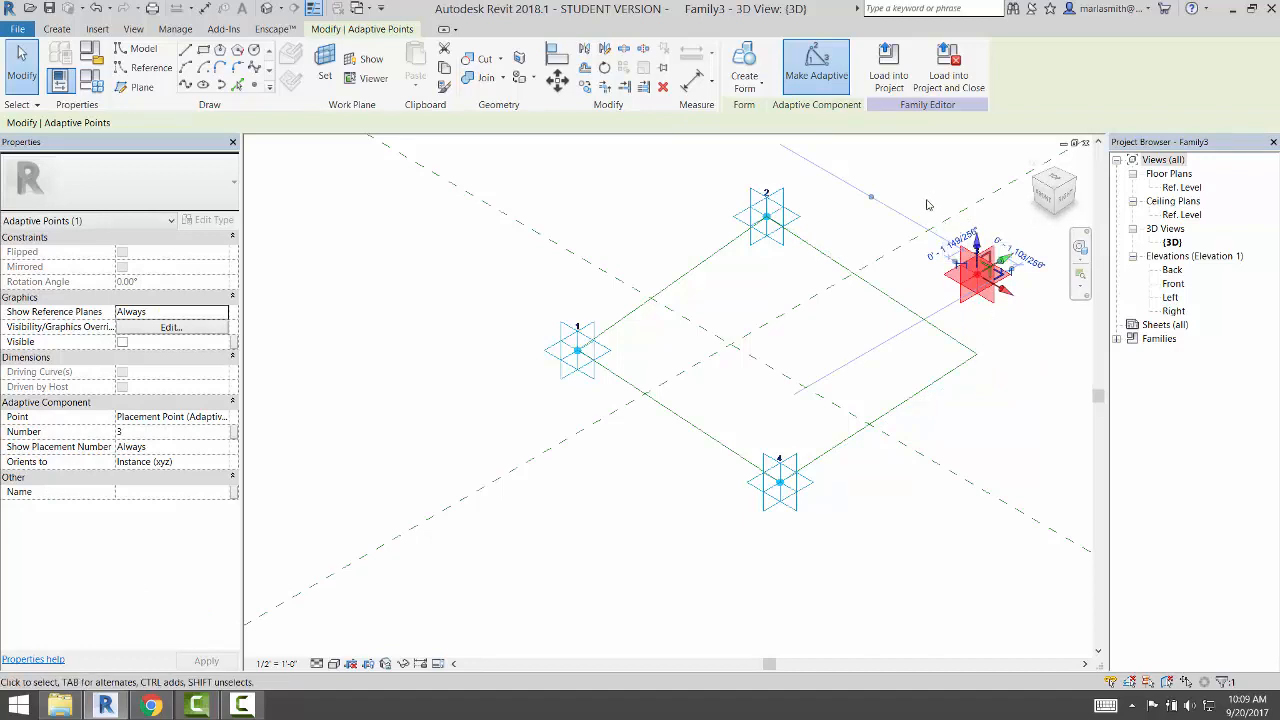
{"action": "left_click", "coordinate": [1008, 357]}
{"action": "key", "text": "ctrl+z"}
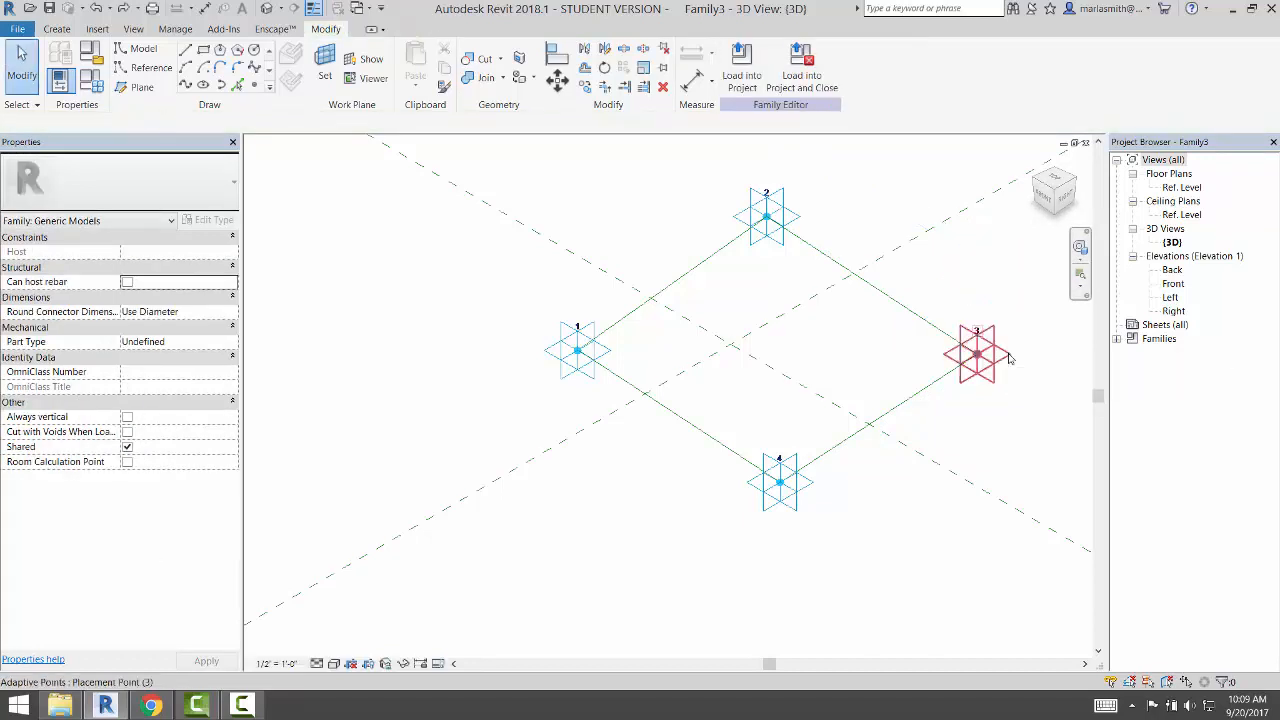
Select the whole closed chain of reference lines and move it away from the four adaptive points.
{"action": "scroll", "coordinate": [773, 295], "scroll_direction": "down", "scroll_amount": 10}
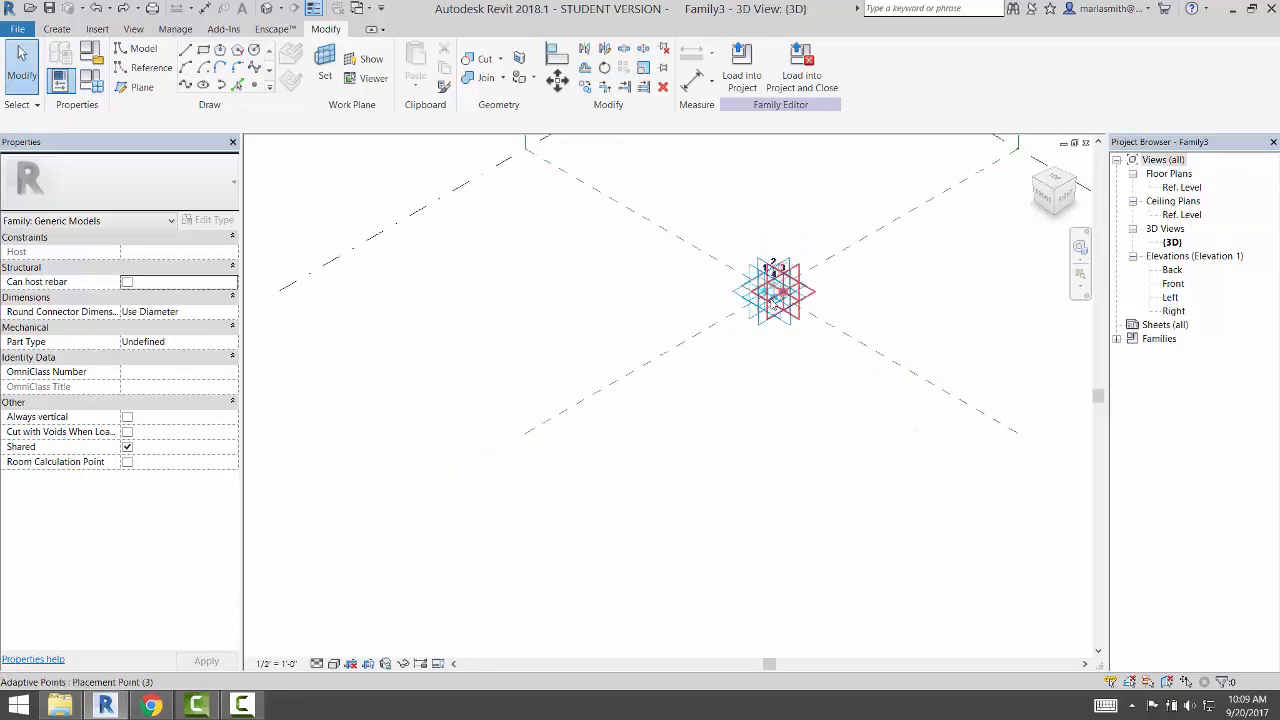
{"action": "scroll", "coordinate": [772, 300], "scroll_direction": "up", "scroll_amount": 8}
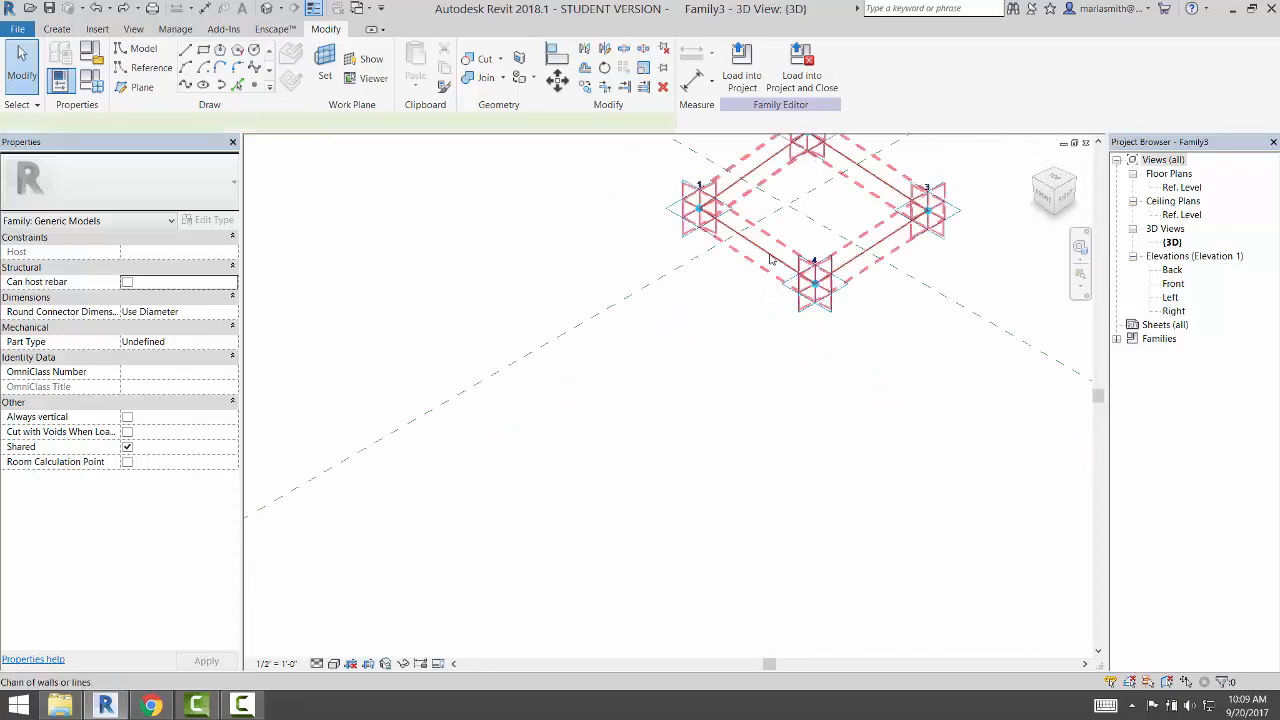
{"action": "left_click", "coordinate": [770, 258]}
{"action": "left_click_drag", "start_coordinate": [770, 258], "coordinate": [523, 460]}
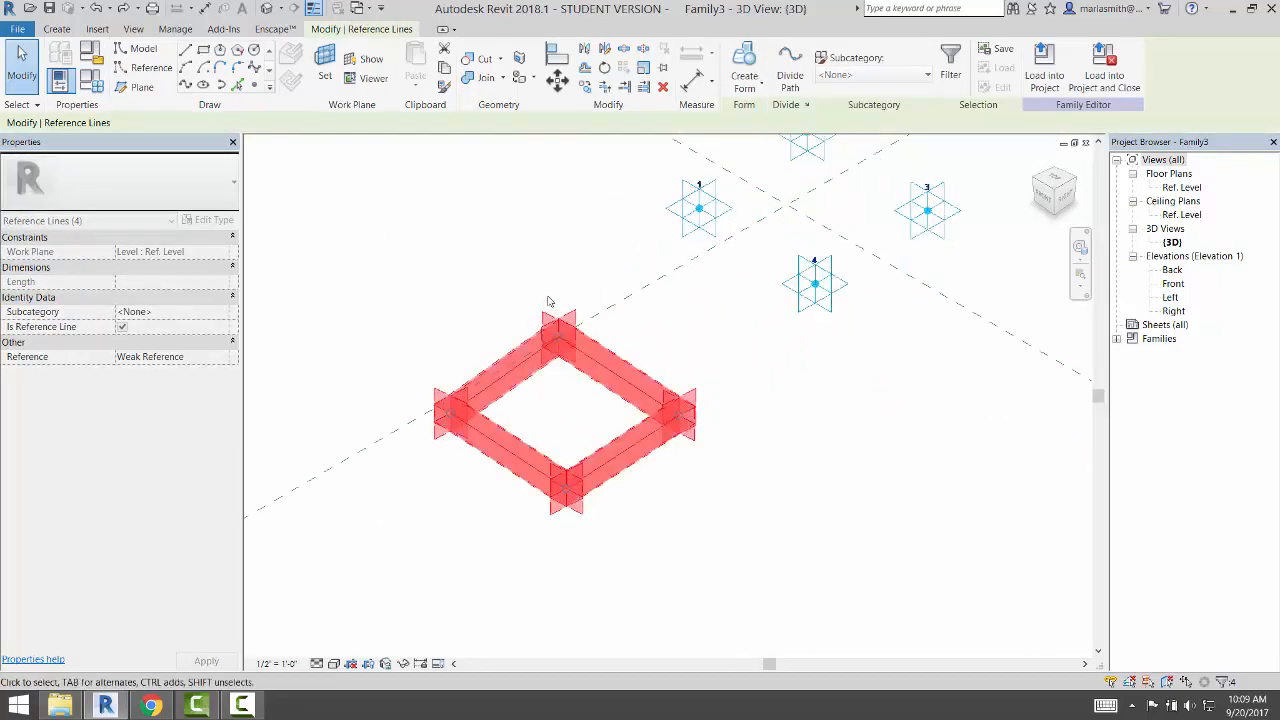
Select the Ref. Level datum that hosts the reference lines to examine its extent around the adaptive points.
{"action": "scroll", "coordinate": [548, 302], "scroll_direction": "down", "scroll_amount": 8}
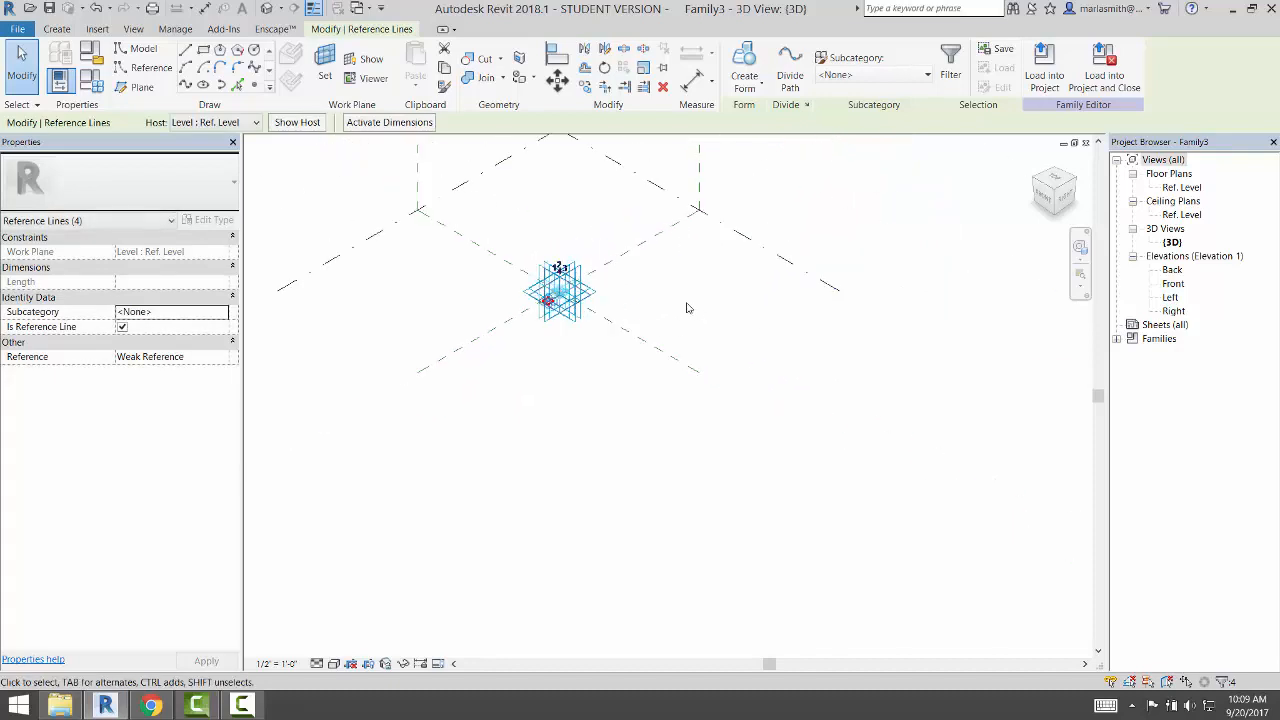
{"action": "scroll", "coordinate": [687, 308], "scroll_direction": "up", "scroll_amount": 1}
{"action": "left_click", "coordinate": [786, 229]}
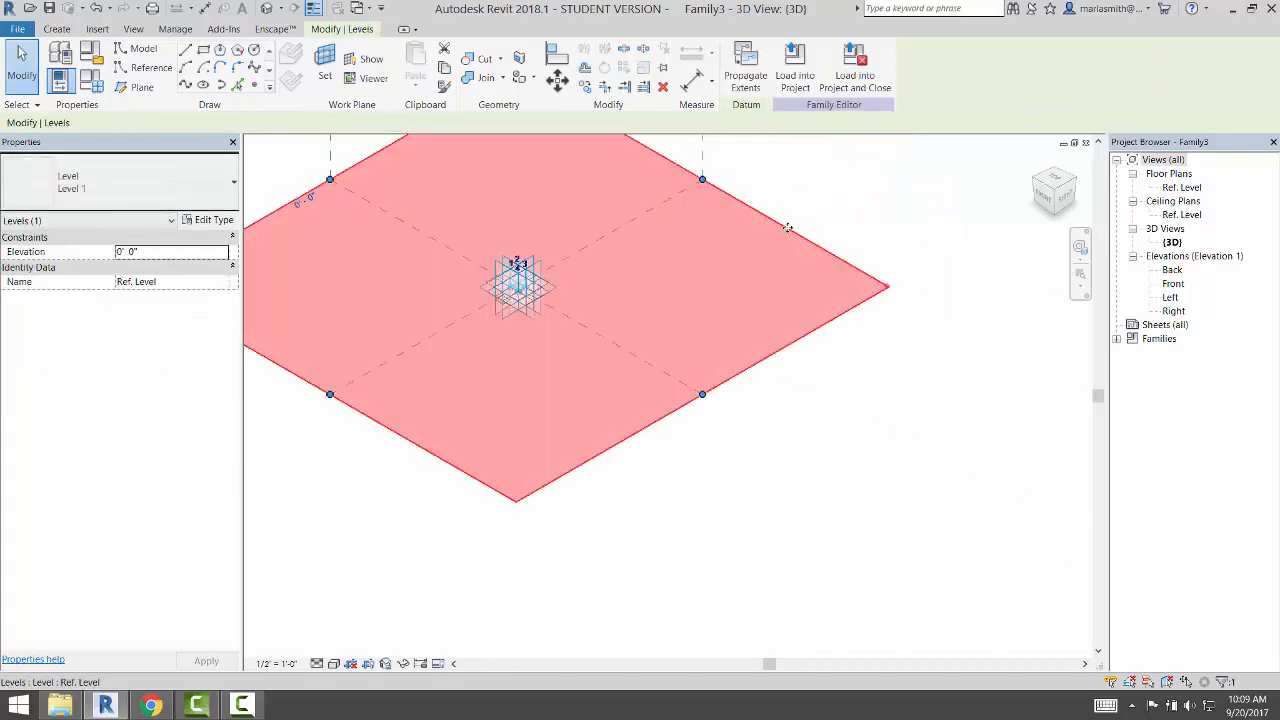
{"action": "left_click_drag", "start_coordinate": [787, 234], "coordinate": [891, 365]}
{"action": "left_click", "coordinate": [849, 346]}
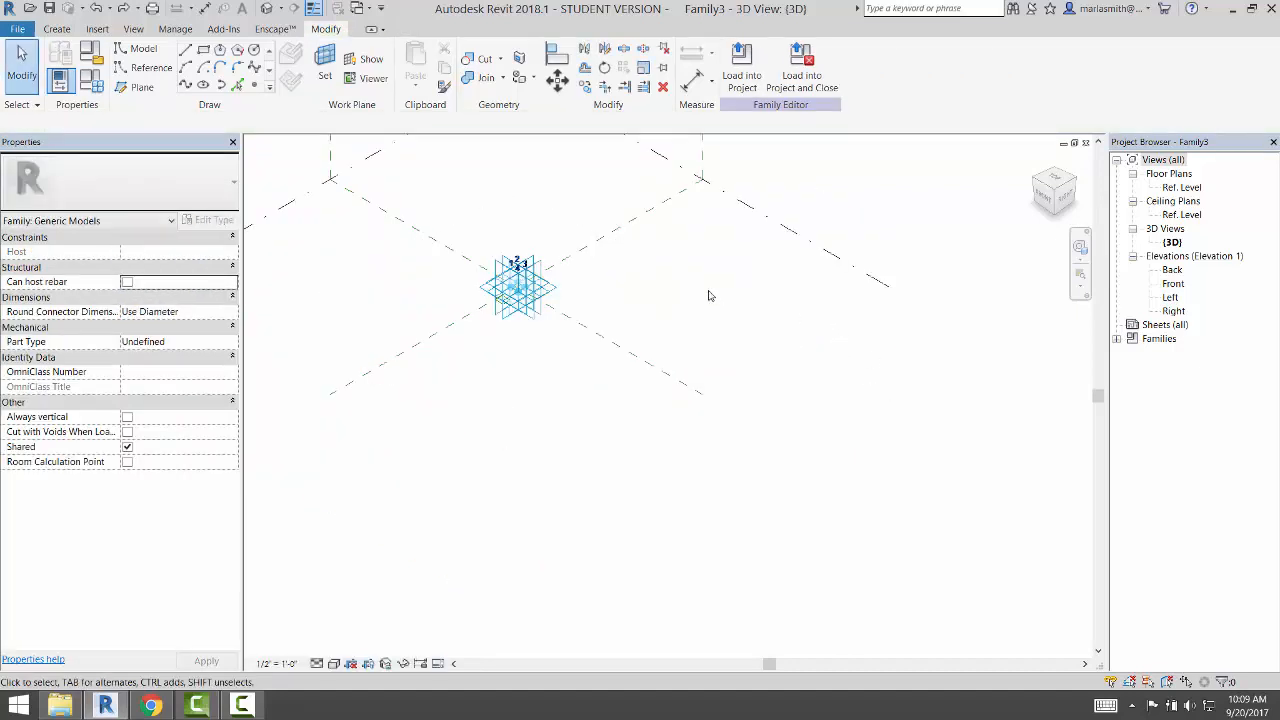
Delete the detached closed chain of reference lines beside the adaptive points.
{"action": "scroll", "coordinate": [505, 263], "scroll_direction": "up", "scroll_amount": 12}
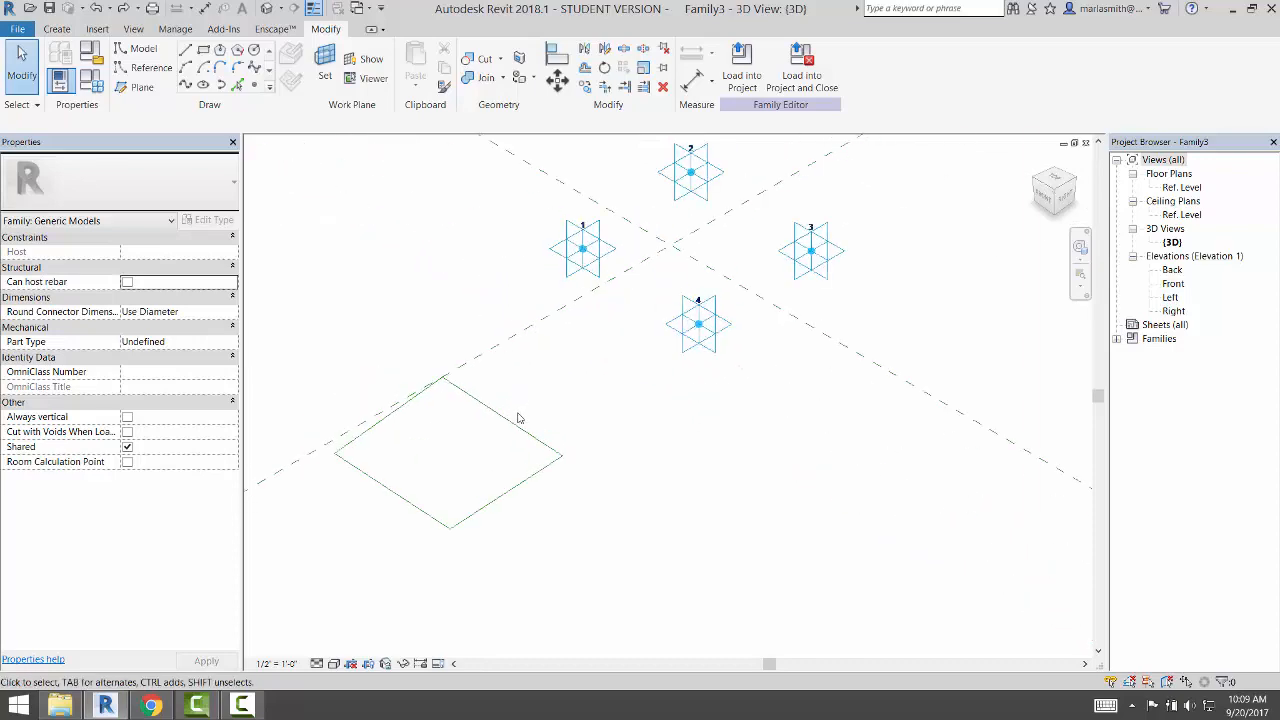
{"action": "left_click", "coordinate": [518, 419]}
{"action": "key", "text": "Delete"}
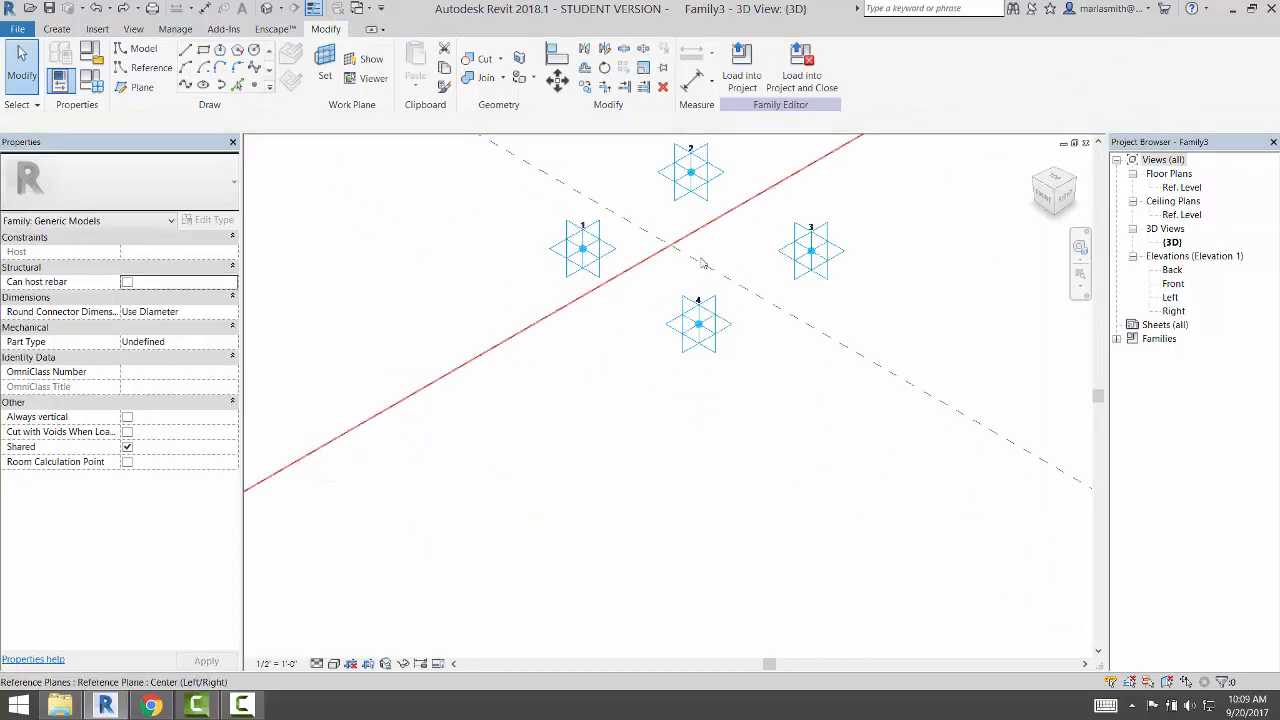
Draw a closed chain of reference lines through adaptive points 1, 2, 3, 4 and back to 1 with 3D Snapping on.
{"action": "middle_click_drag", "start_coordinate": [701, 262], "coordinate": [631, 397]}
{"action": "scroll", "coordinate": [631, 397], "scroll_direction": "down", "scroll_amount": 2}
{"action": "scroll", "coordinate": [646, 333], "scroll_direction": "up", "scroll_amount": 3}
{"action": "left_click", "coordinate": [158, 67]}
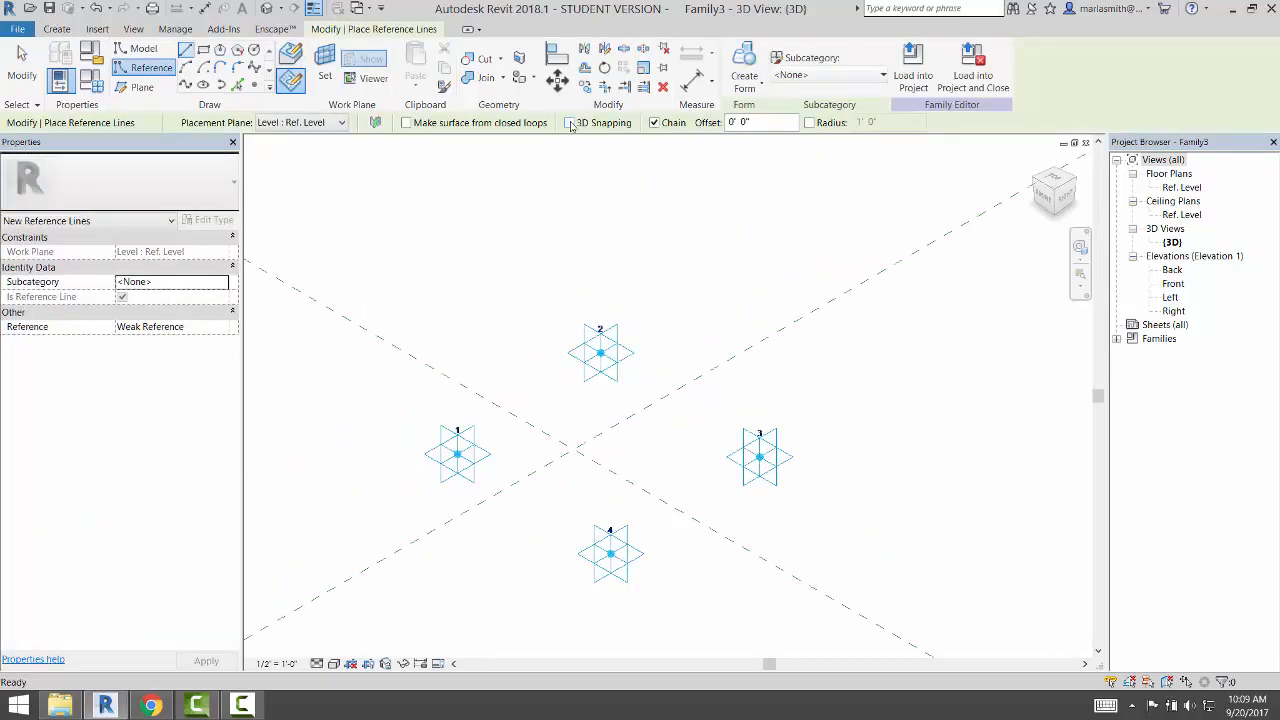
{"action": "left_click", "coordinate": [570, 122]}
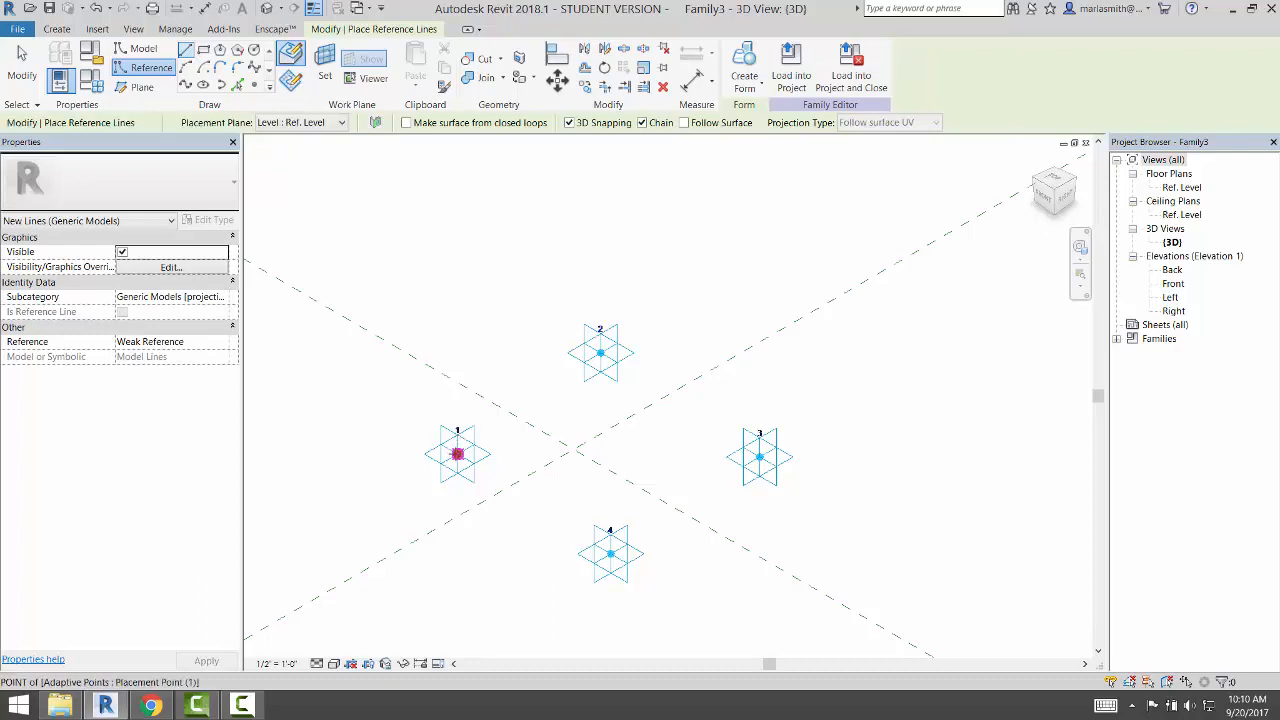
{"action": "left_click", "coordinate": [457, 454]}
{"action": "left_click", "coordinate": [600, 352]}
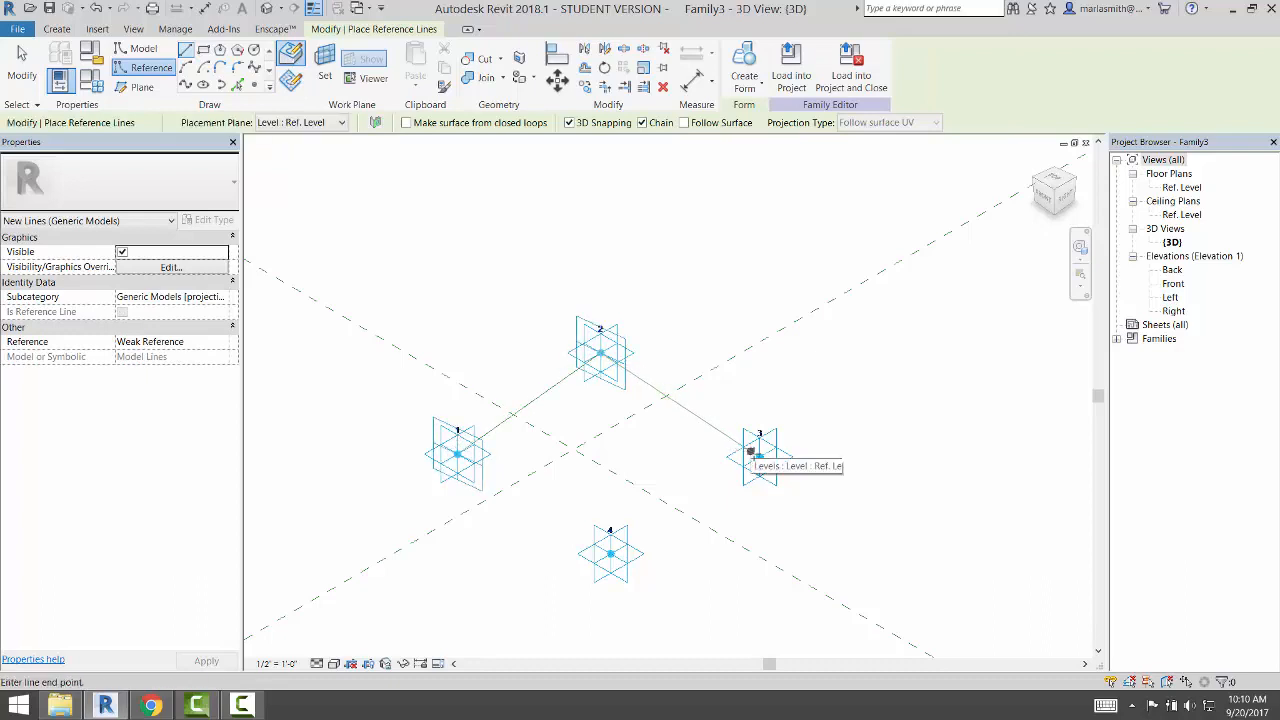
{"action": "left_click", "coordinate": [760, 456]}
{"action": "left_click", "coordinate": [610, 553]}
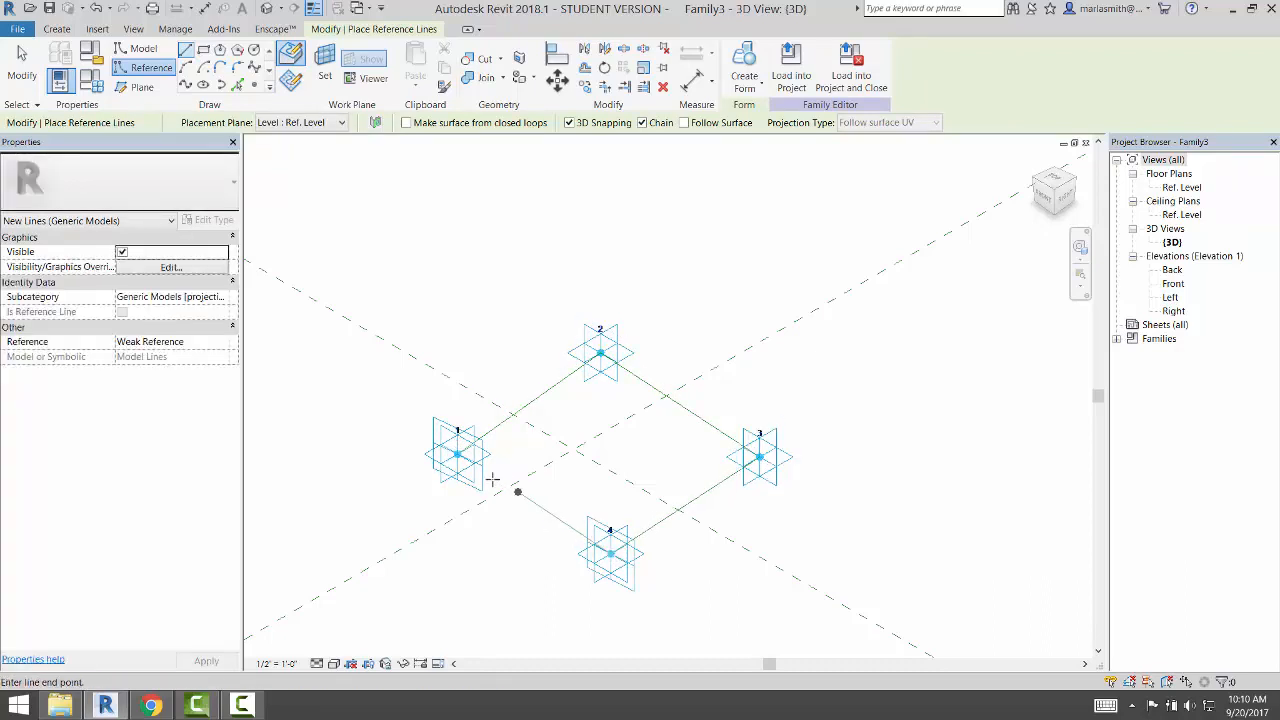
{"action": "left_click", "coordinate": [457, 454]}
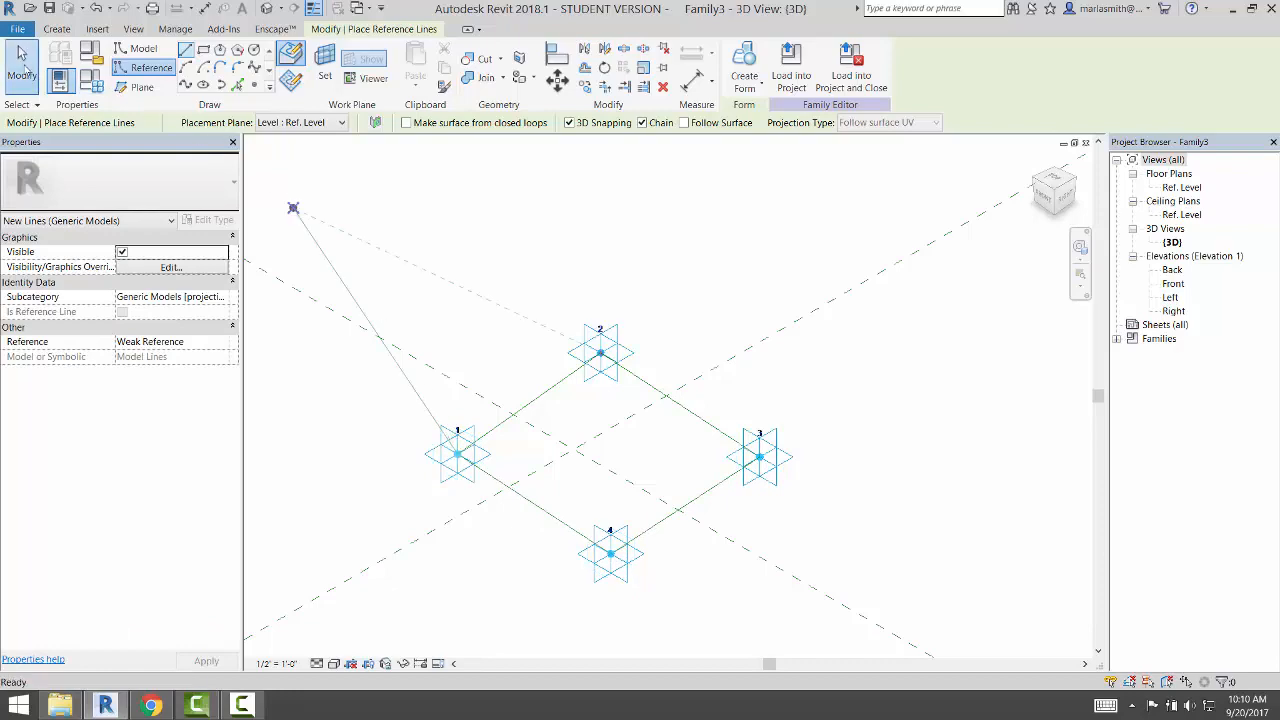
{"action": "key", "text": "Escape"}
{"action": "key", "text": "Escape"}
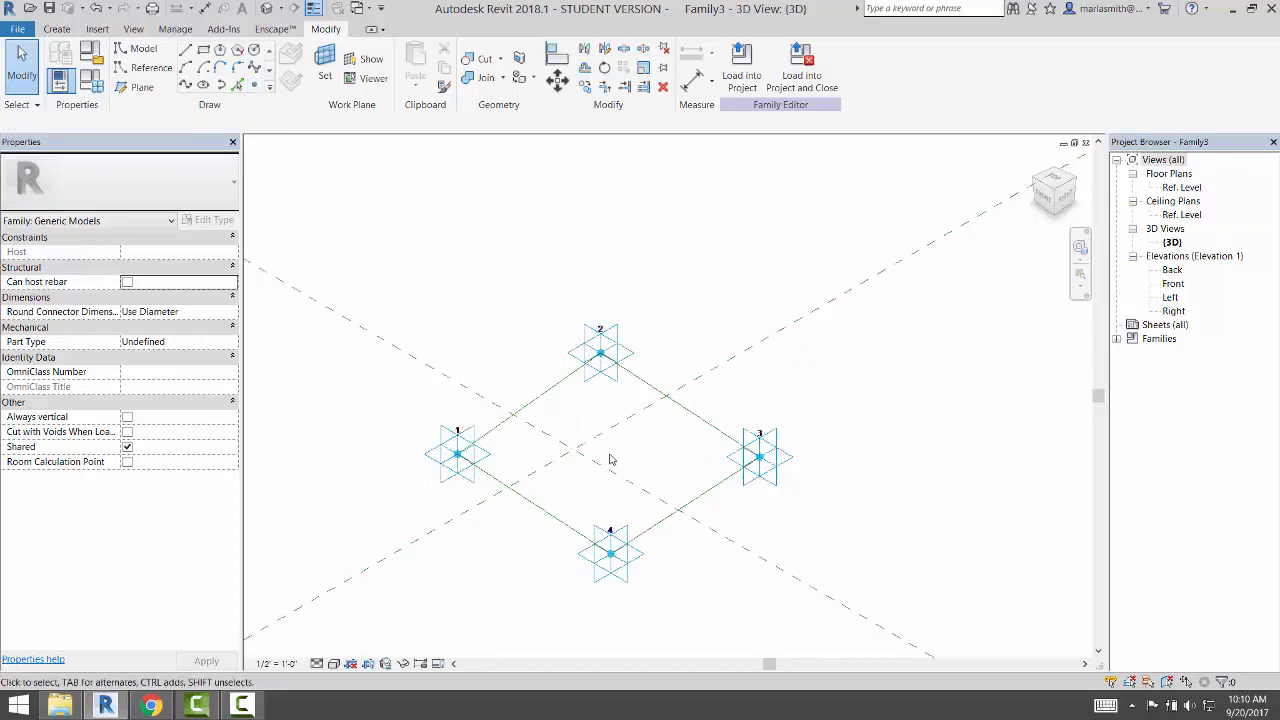
Place reference points with Draw on Face at the midpoints of the lines joining adaptive points 1–2 and 3–4.
{"action": "left_click", "coordinate": [255, 86]}
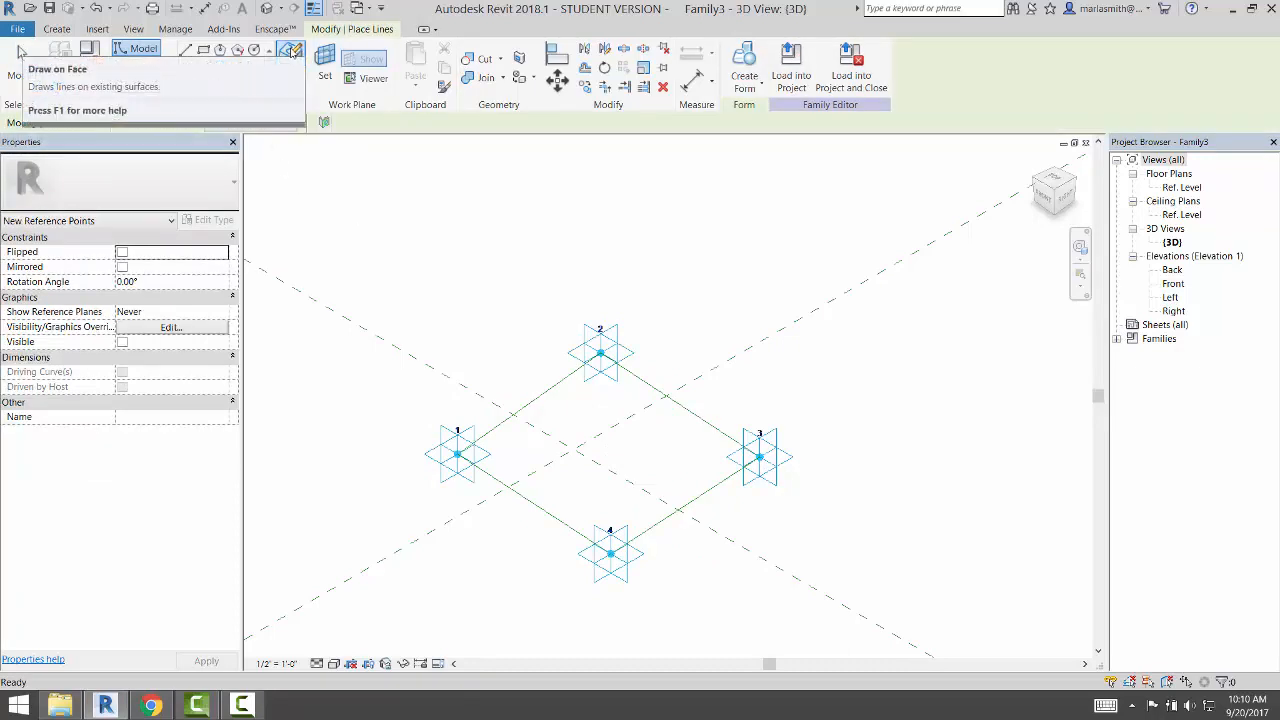
{"action": "left_click", "coordinate": [290, 50]}
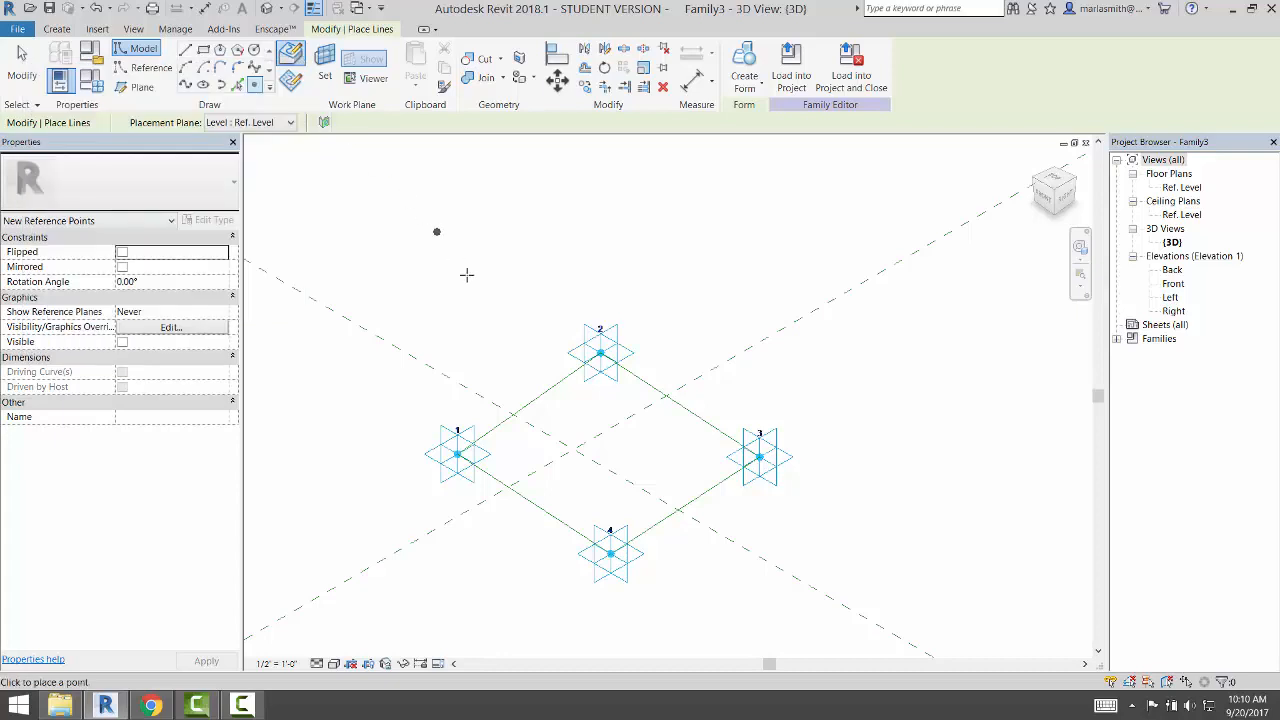
{"action": "left_click", "coordinate": [529, 403]}
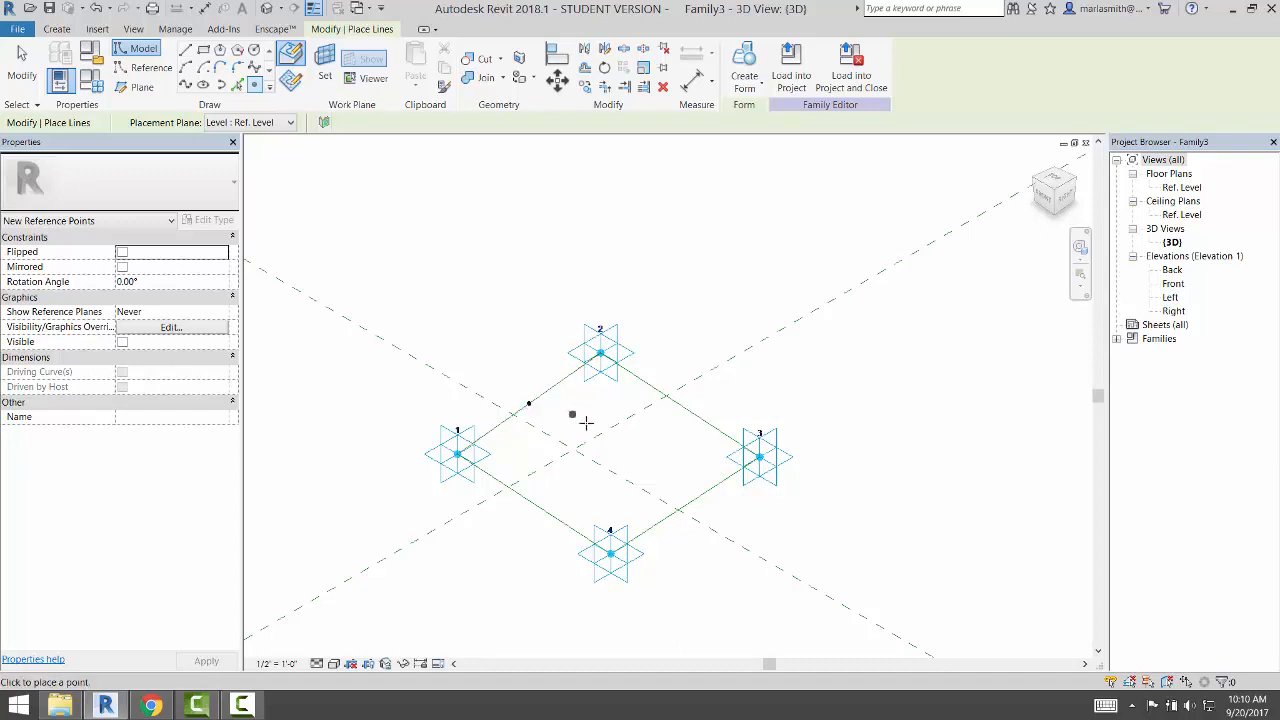
{"action": "left_click", "coordinate": [289, 83]}
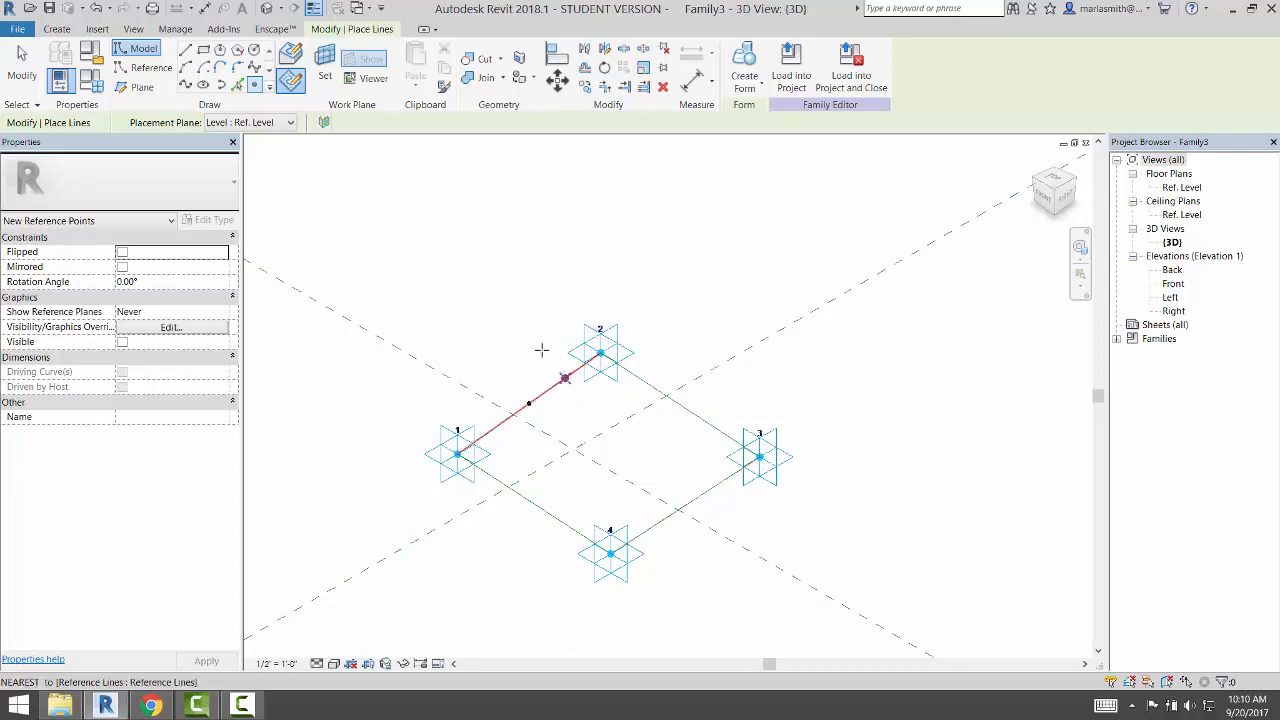
{"action": "left_click", "coordinate": [290, 54]}
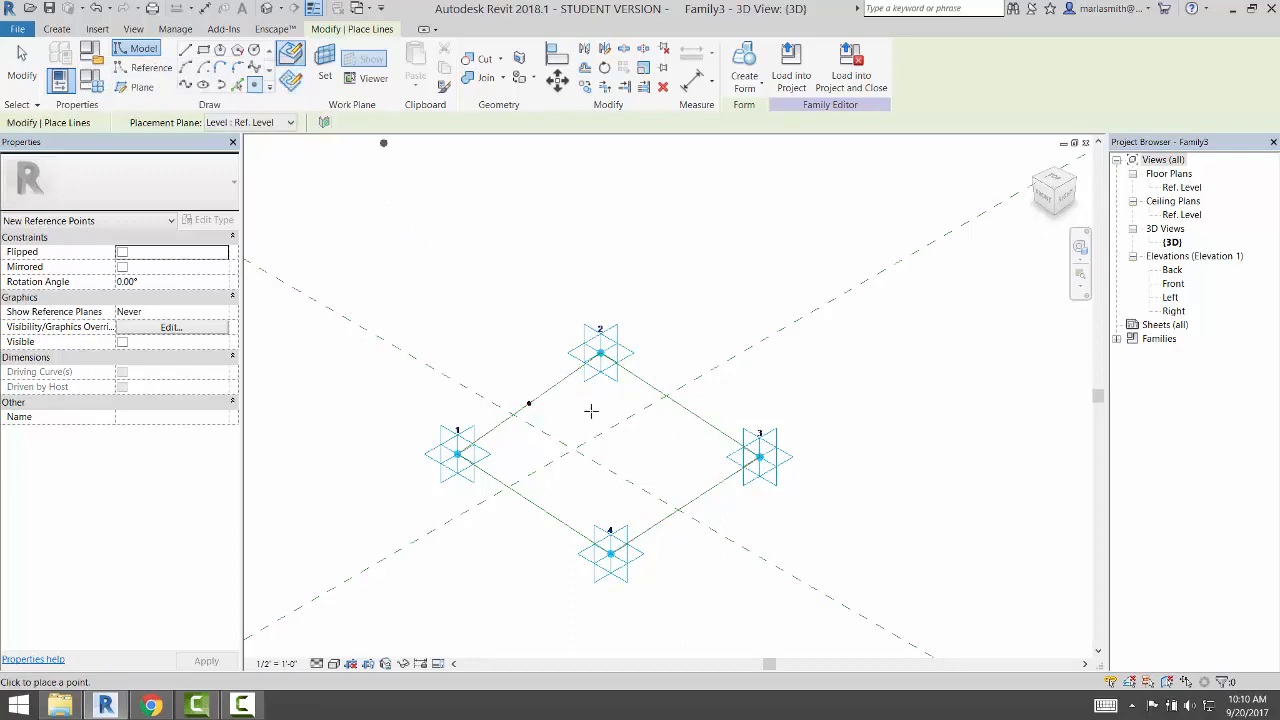
{"action": "left_click", "coordinate": [685, 505]}
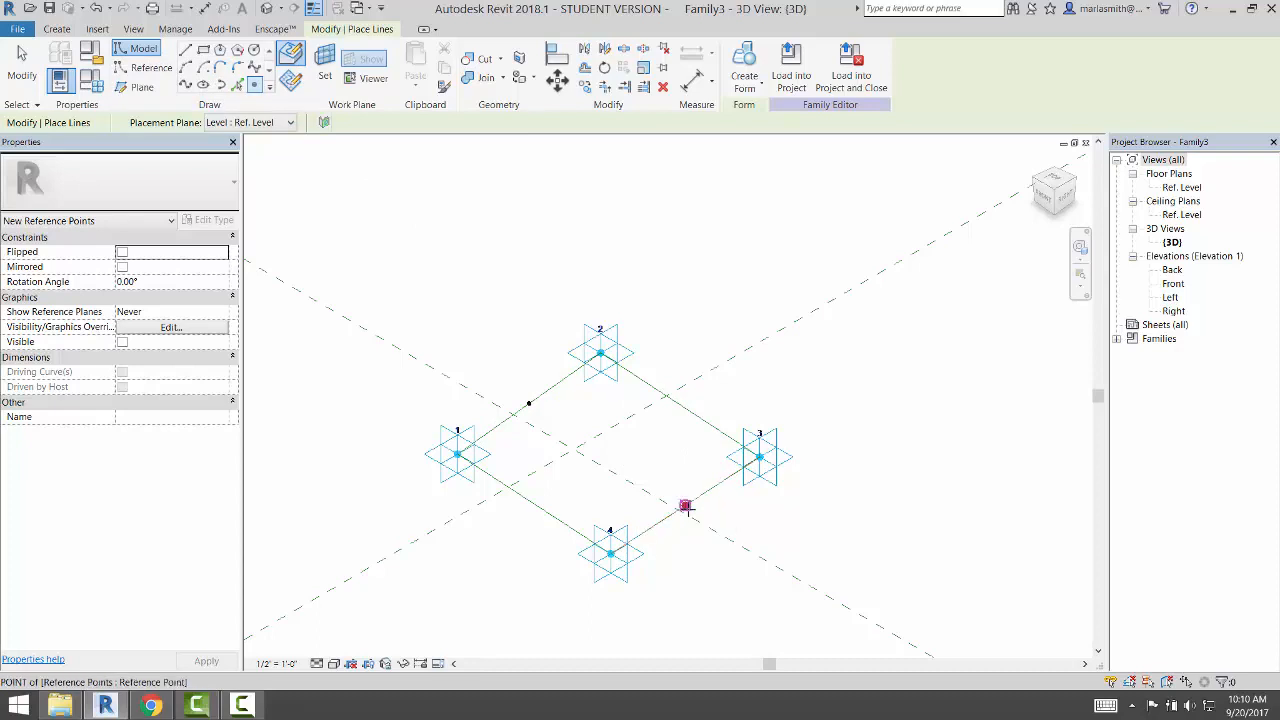
{"action": "left_click", "coordinate": [280, 218]}
{"action": "left_click", "coordinate": [27, 68]}
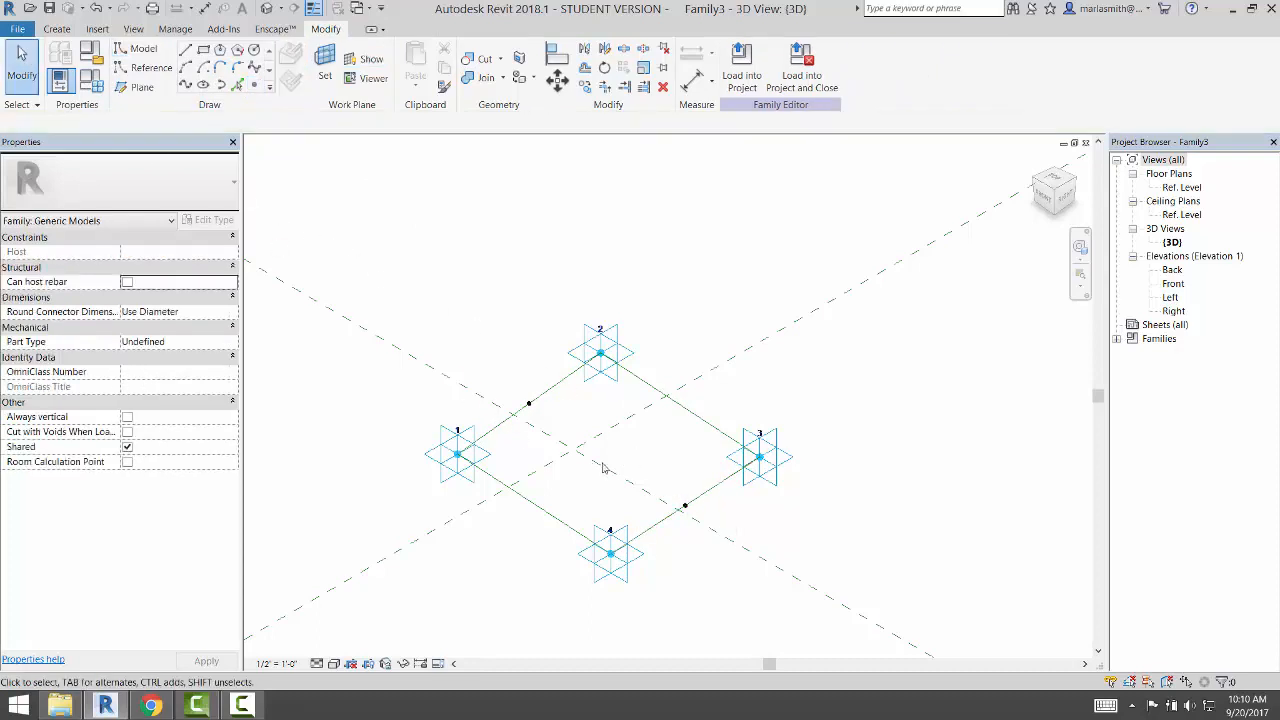
Try to move the midpoint reference point on the line between adaptive points 1 and 2, and undo the attempt.
{"action": "key", "text": "Tab"}
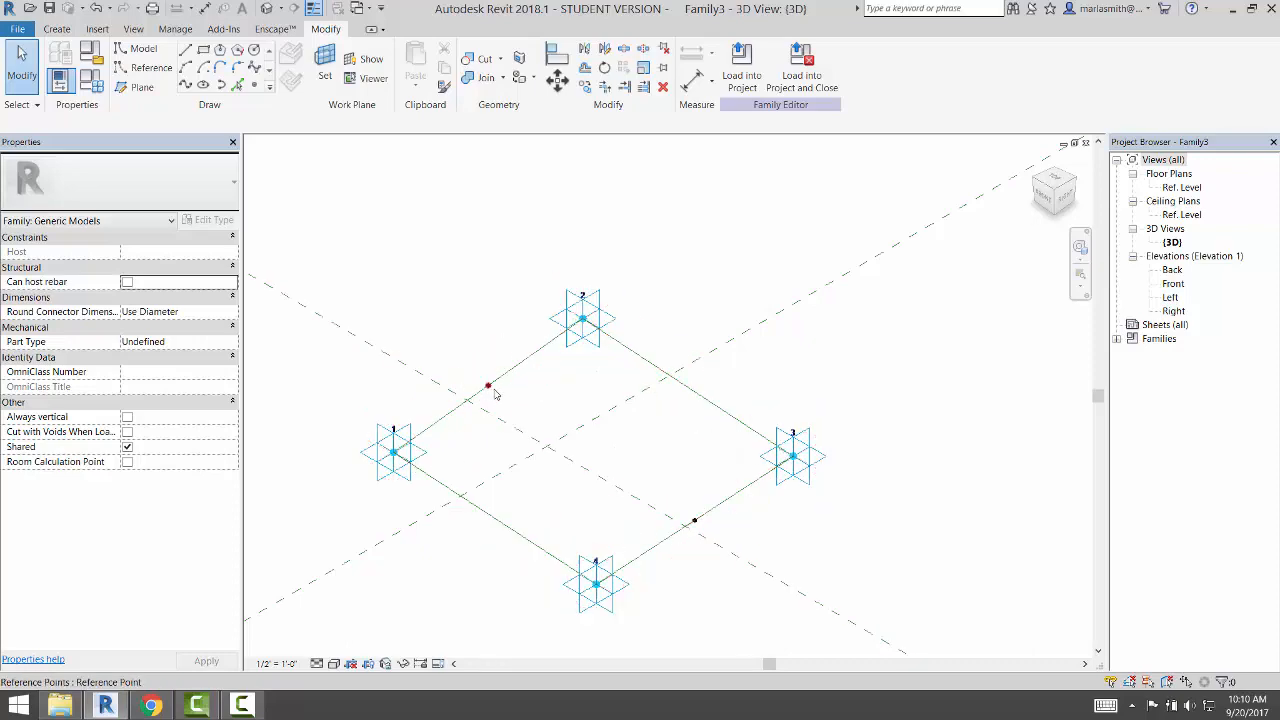
{"action": "left_click", "coordinate": [487, 387]}
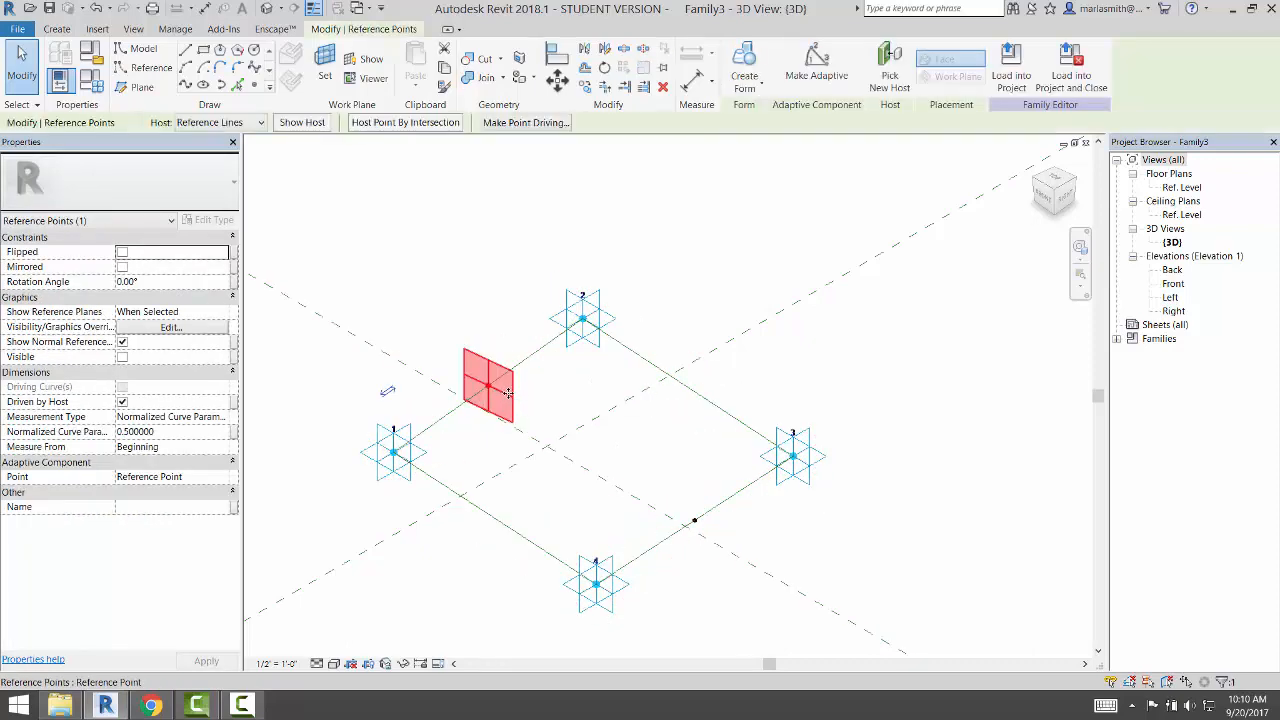
{"action": "left_click_drag", "start_coordinate": [508, 393], "coordinate": [396, 289]}
{"action": "key", "text": "ctrl+z"}
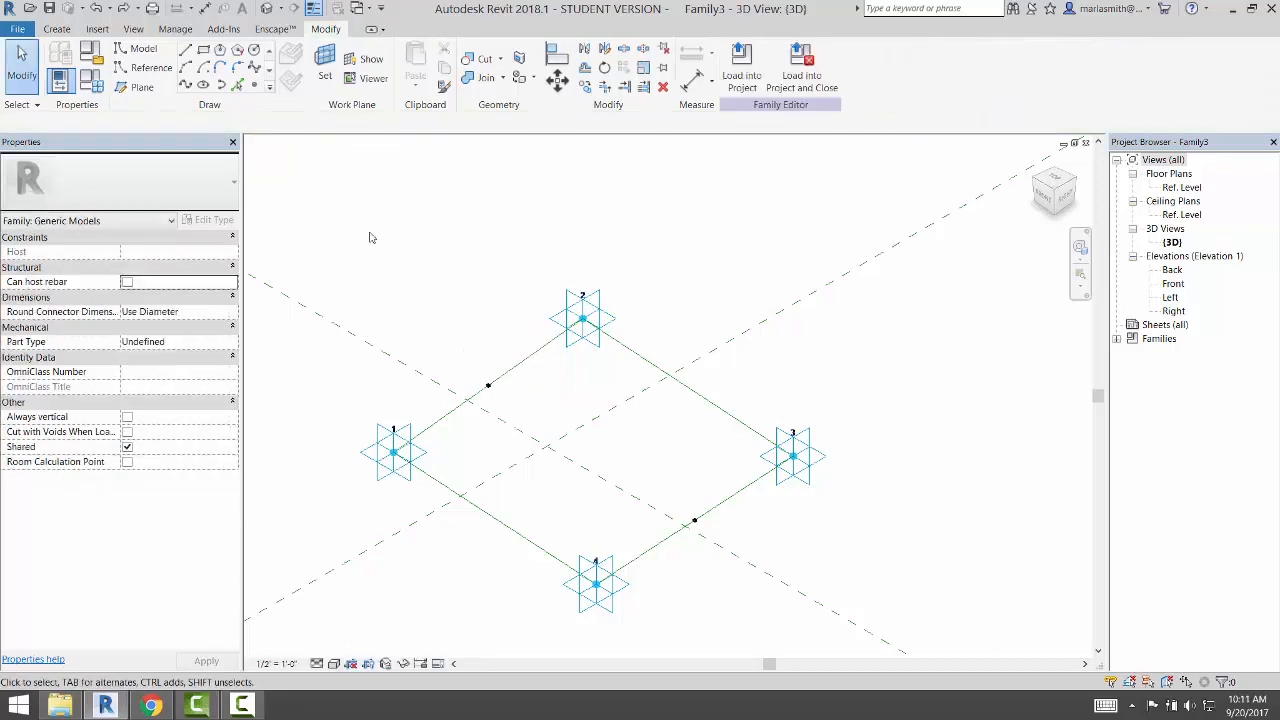
Draw a 3D-snapped reference line between the two midpoint reference points and place a reference point at its midpoint.
{"action": "left_click", "coordinate": [150, 68]}
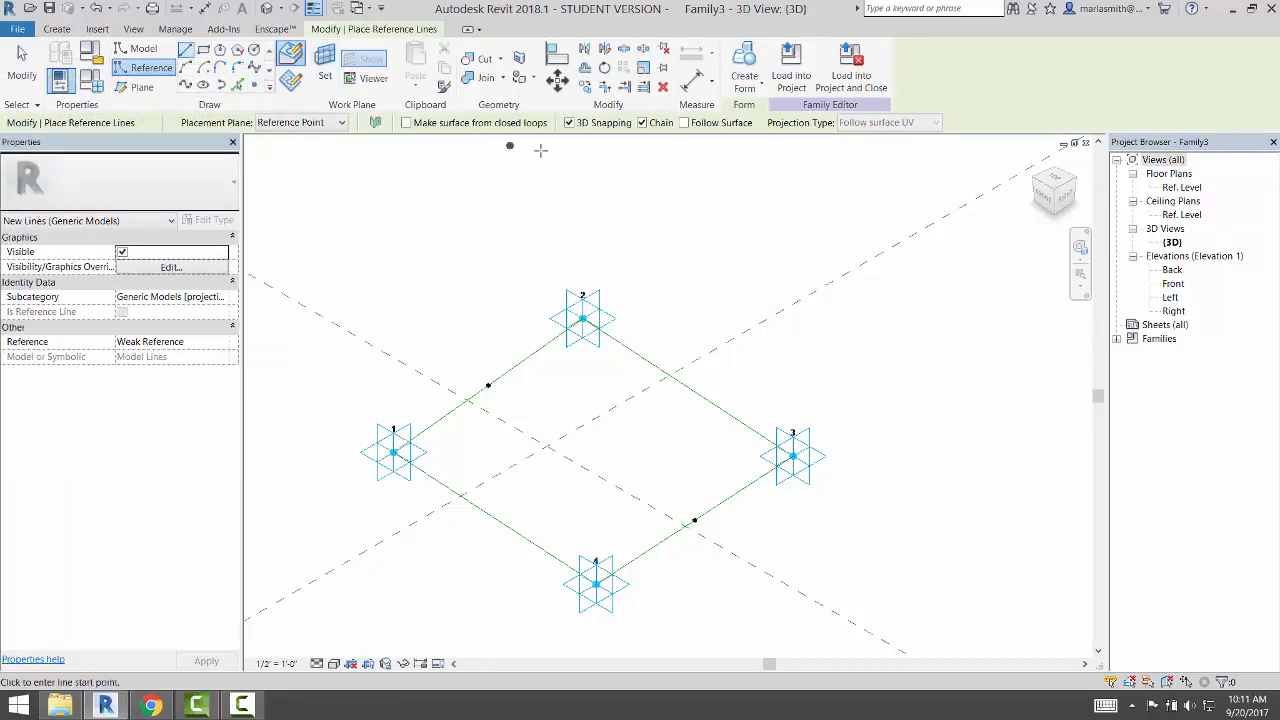
{"action": "left_click", "coordinate": [488, 385]}
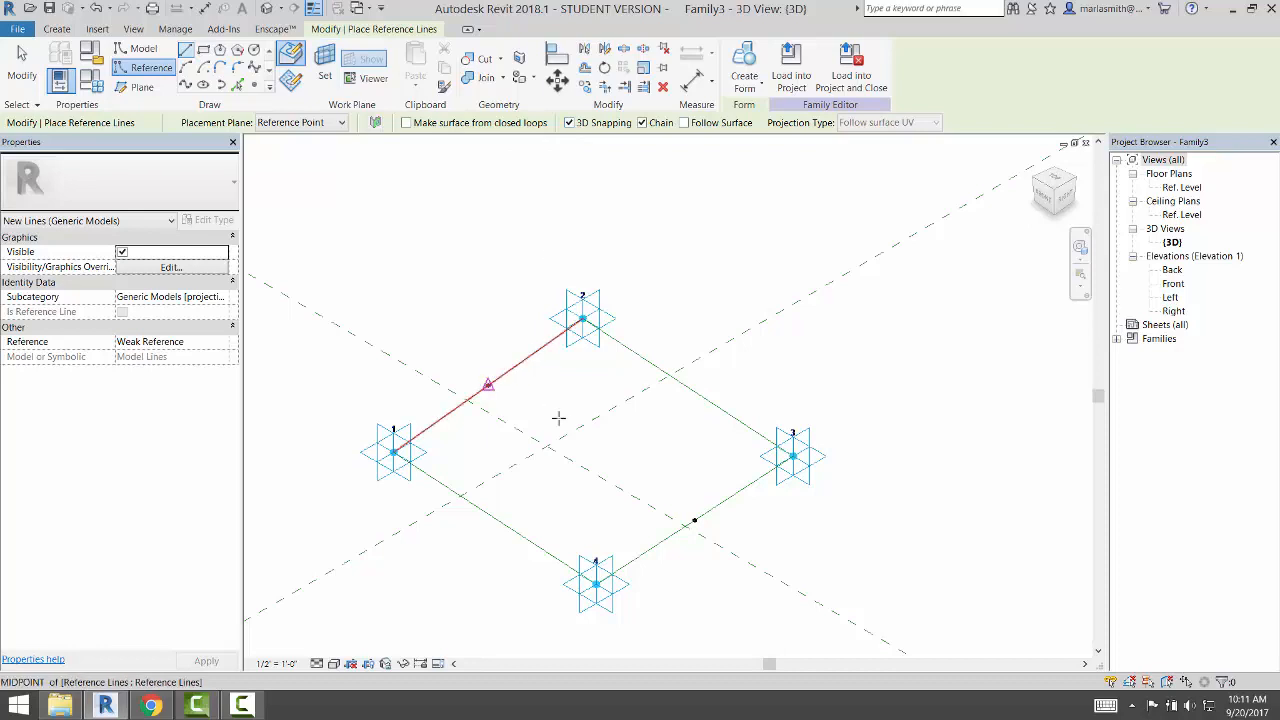
{"action": "left_click", "coordinate": [694, 519]}
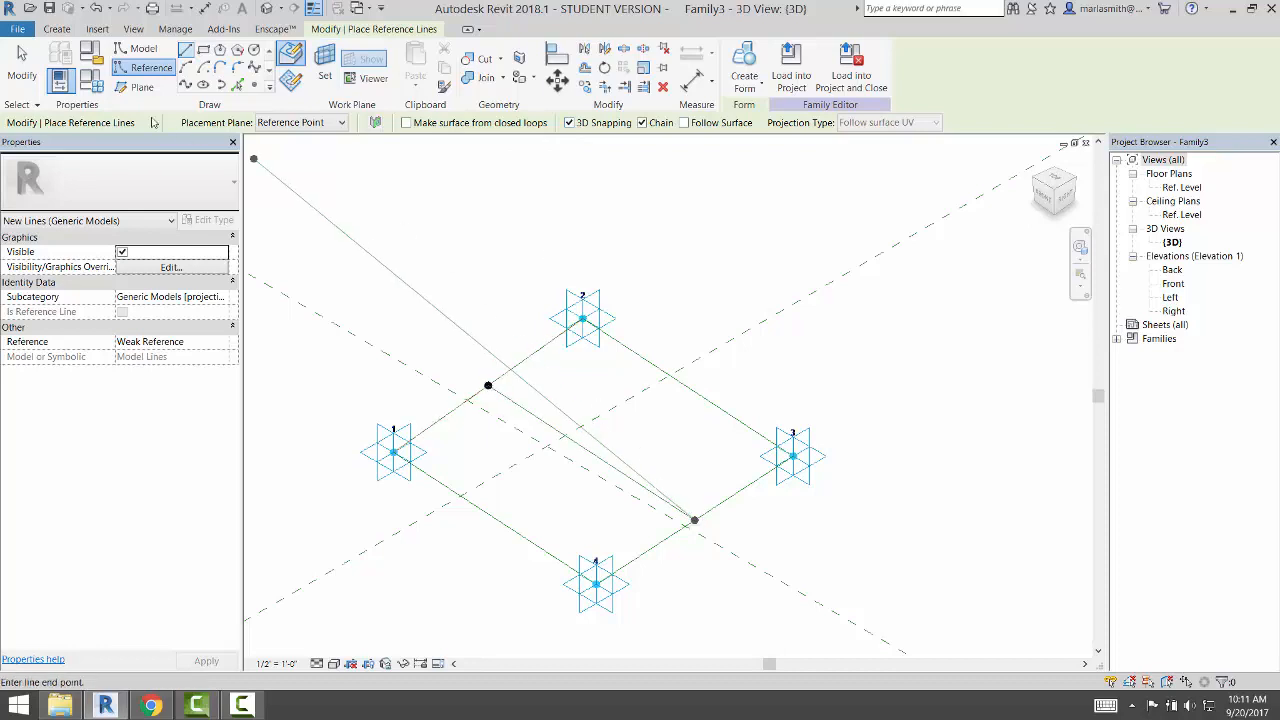
{"action": "left_click", "coordinate": [20, 58]}
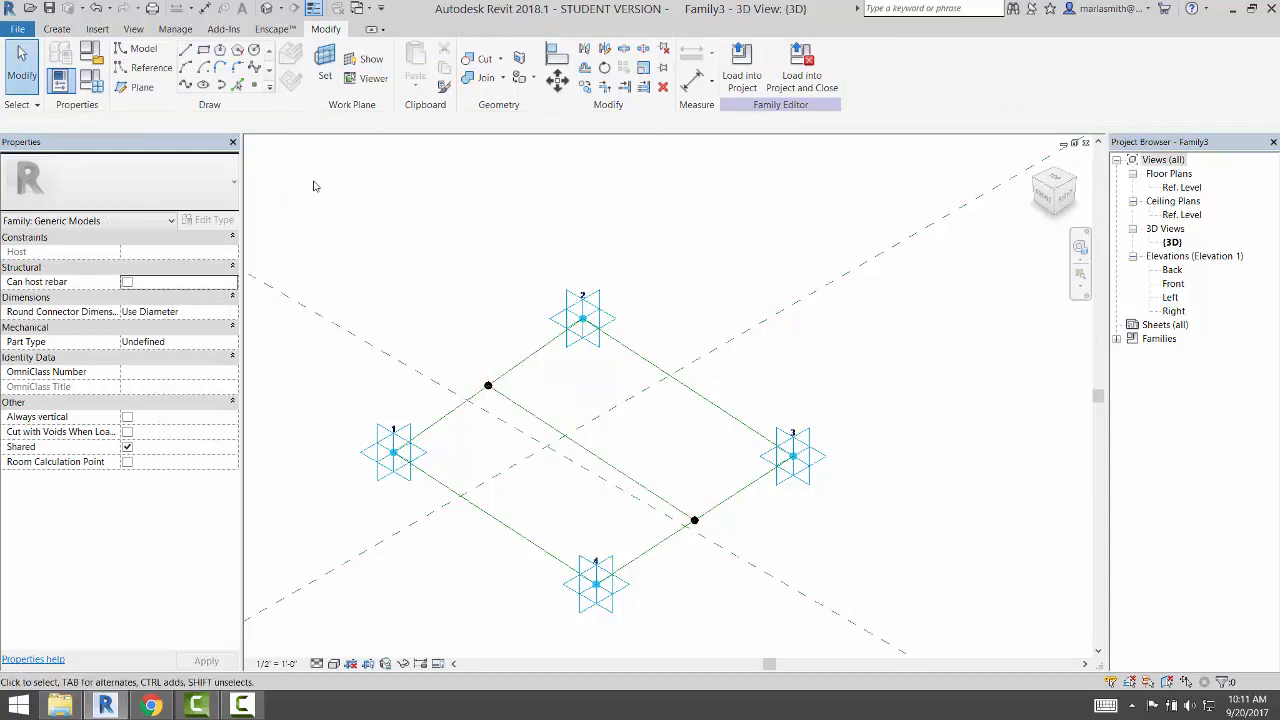
{"action": "left_click", "coordinate": [254, 84]}
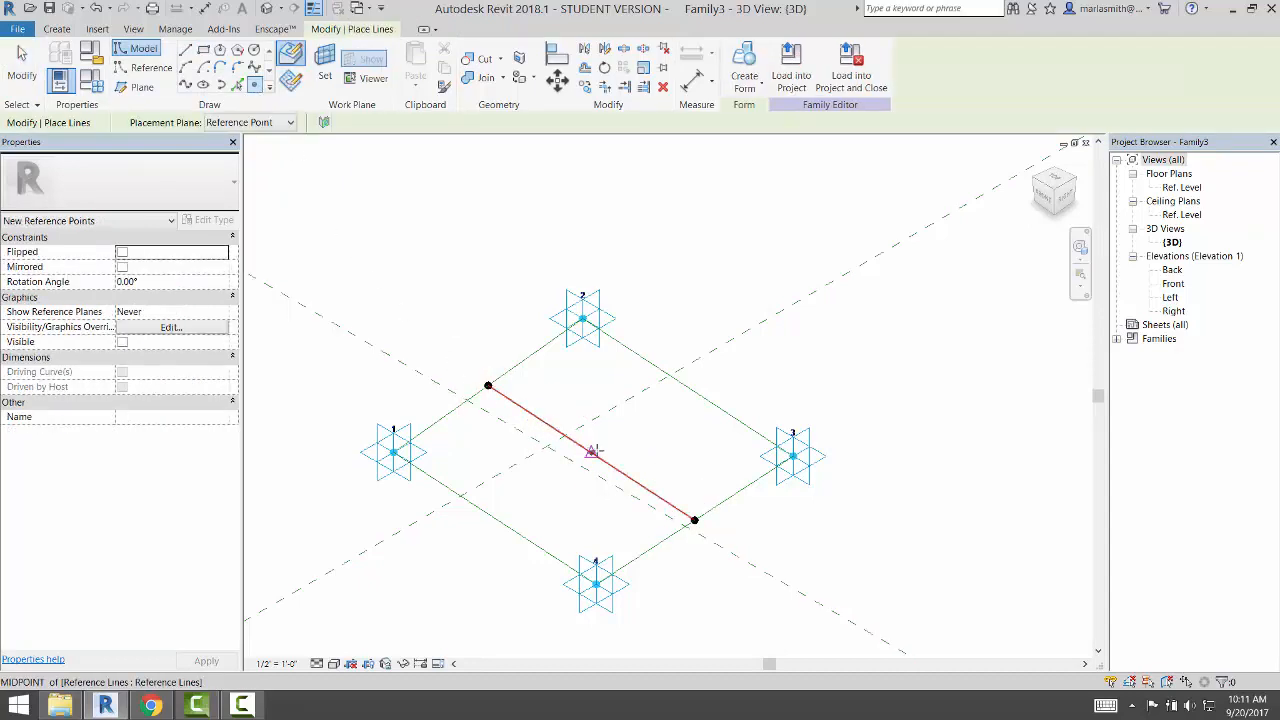
{"action": "key", "text": "Escape"}
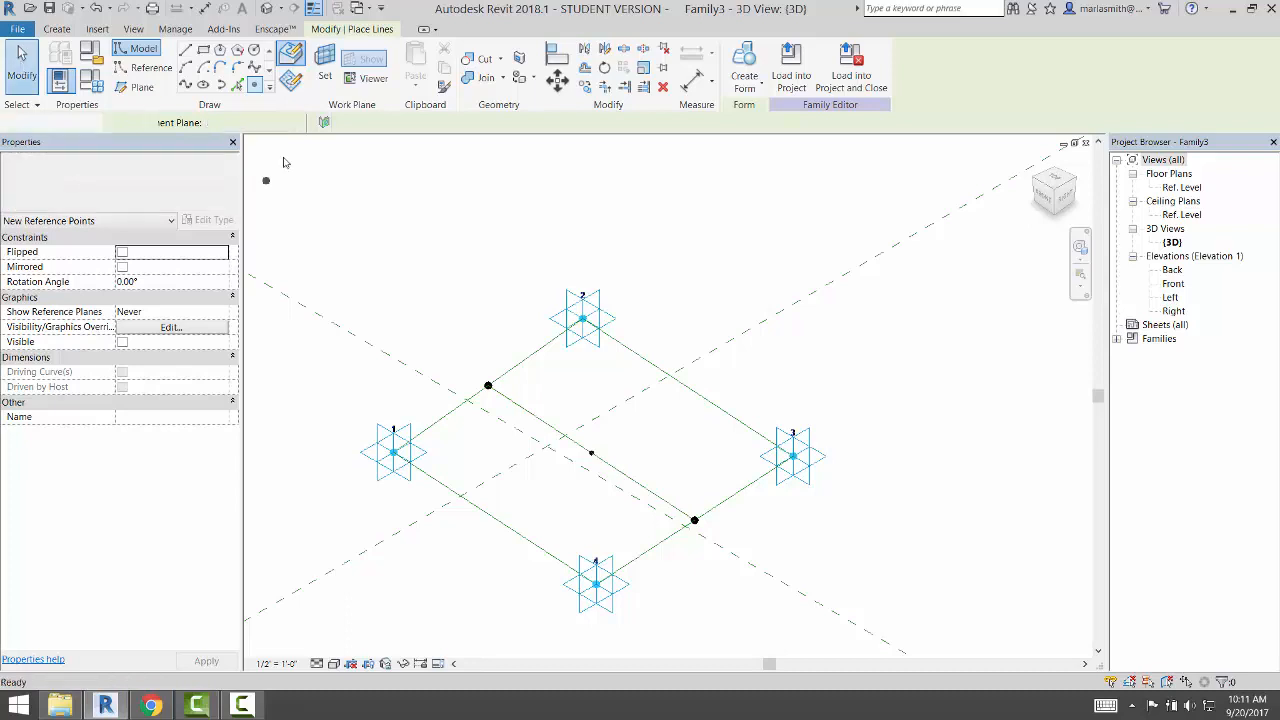